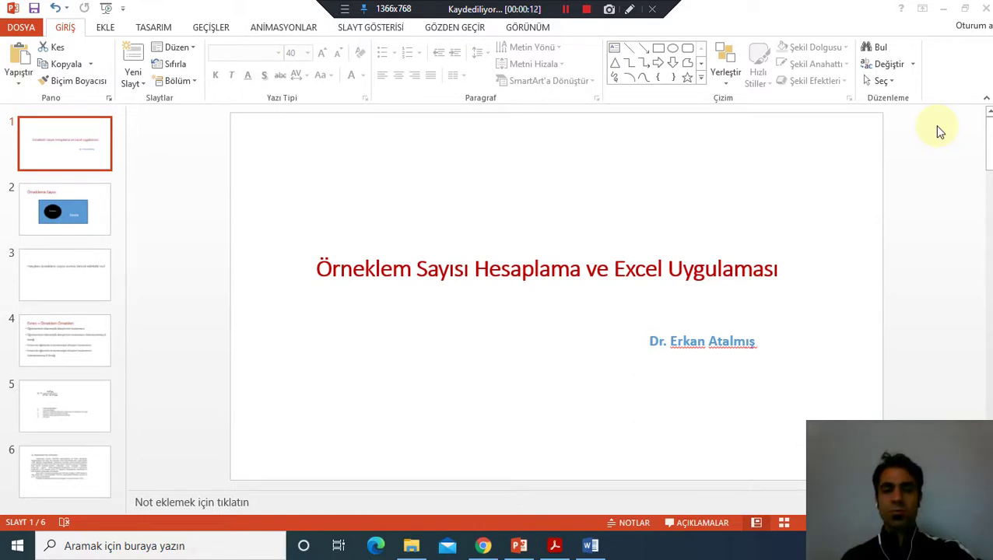
Show slide 2 'Örnekleme Sayısı' and turn on screen drawing with the arrow tool
click(69, 204)
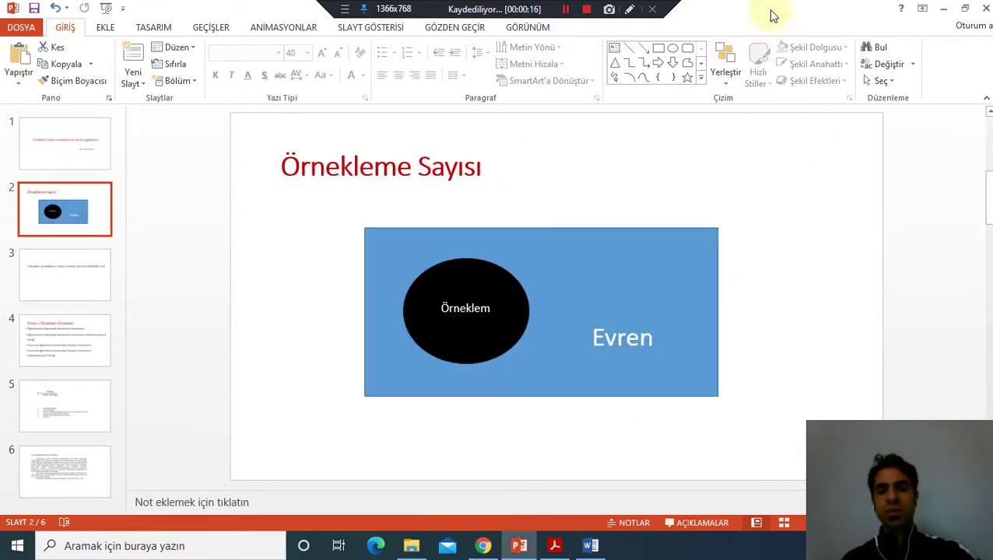
click(630, 9)
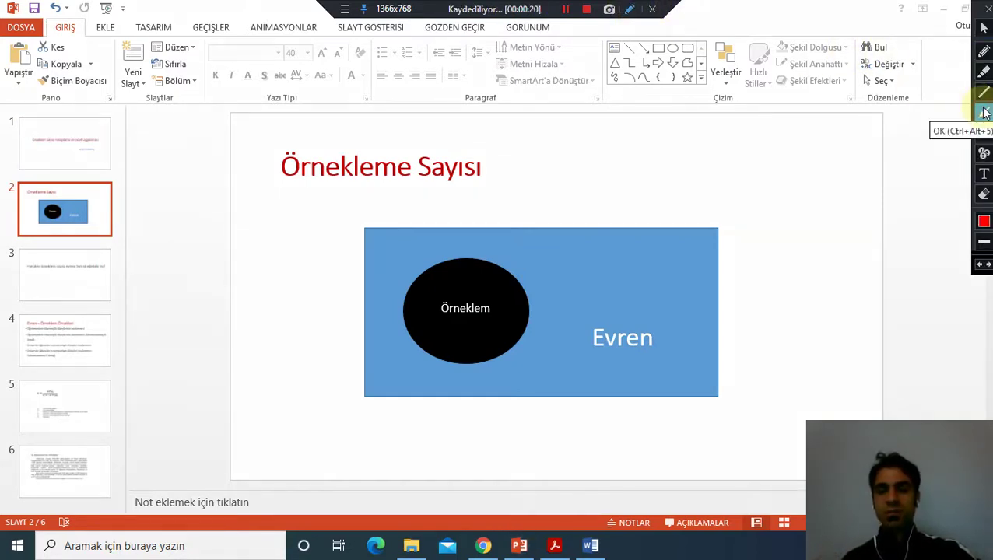
click(984, 114)
Draw red arrows pointing at Evren and Örneklem on slide 2
drag(764, 165, 648, 273)
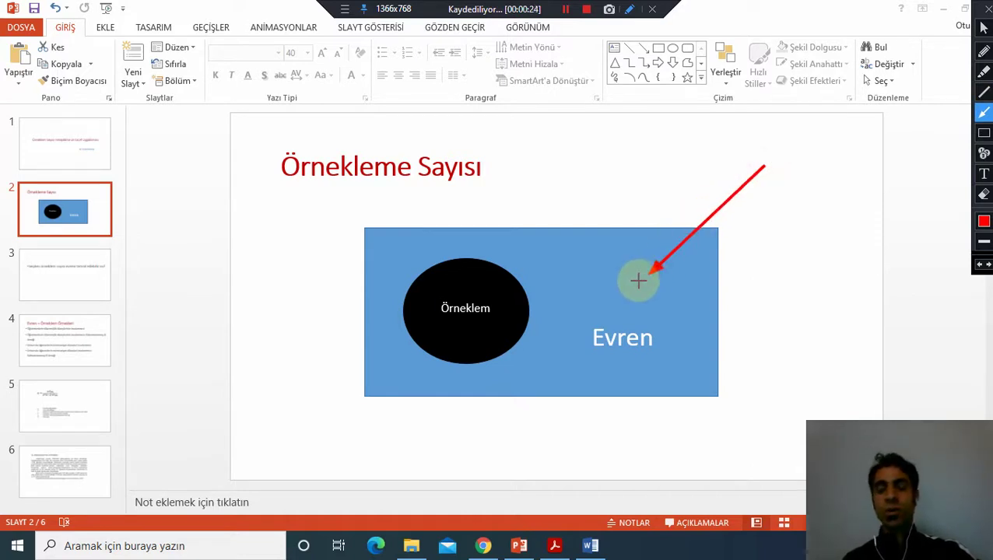
drag(551, 175, 473, 274)
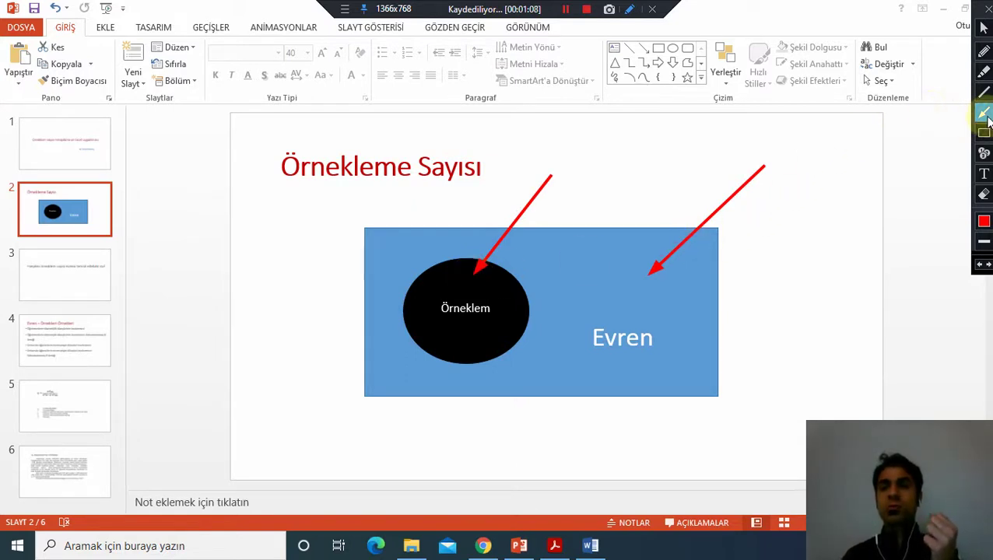
drag(445, 194, 446, 295)
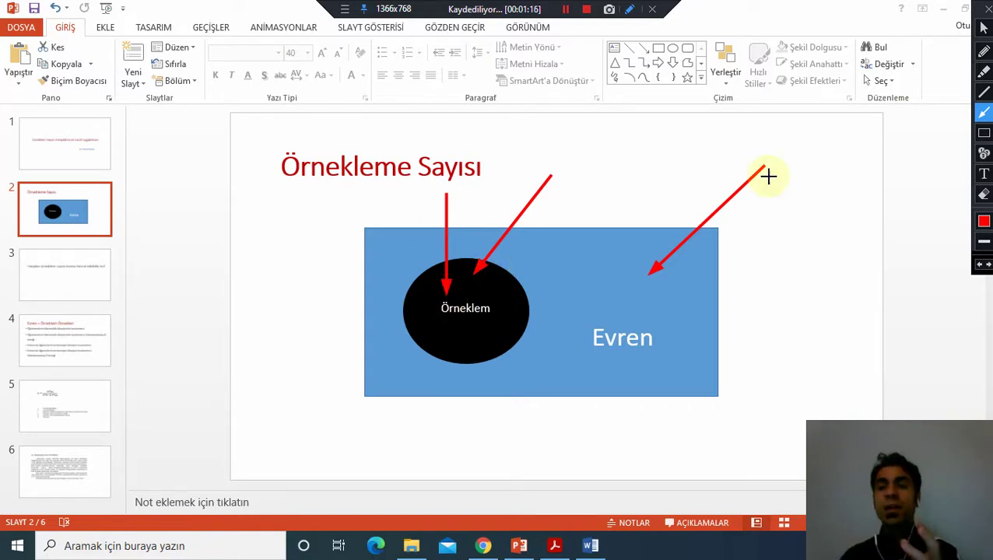
Stop annotating and advance through slide 3's representativeness question to slide 4
click(983, 28)
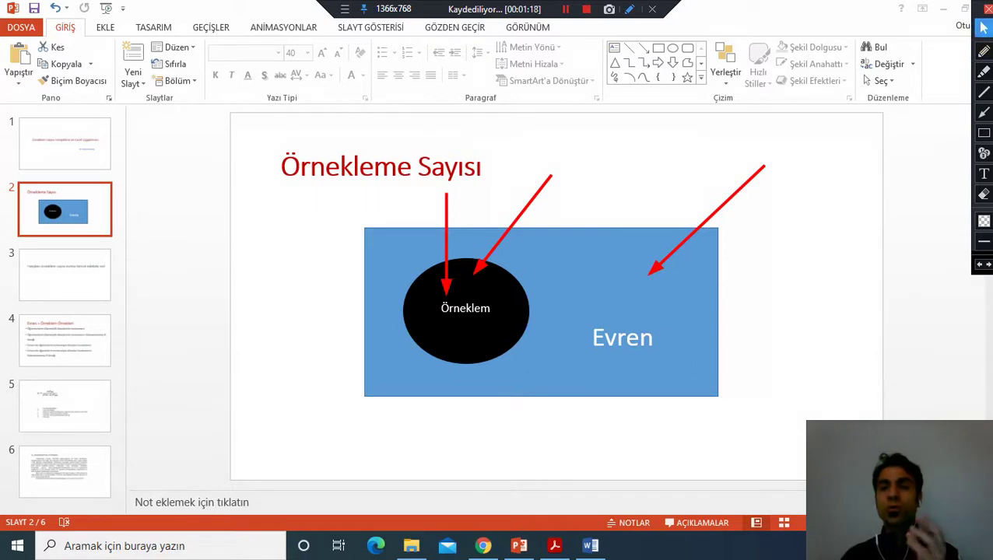
click(89, 283)
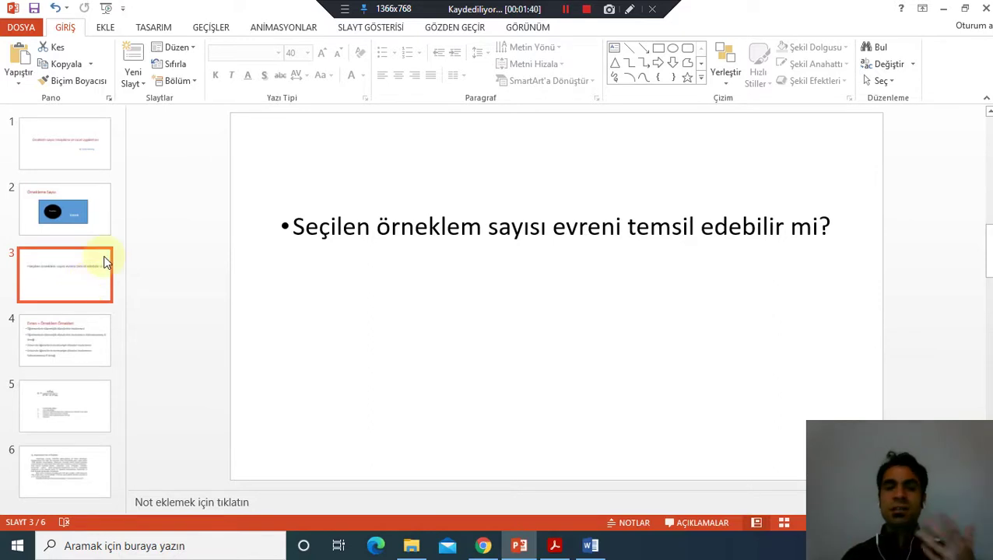
click(73, 336)
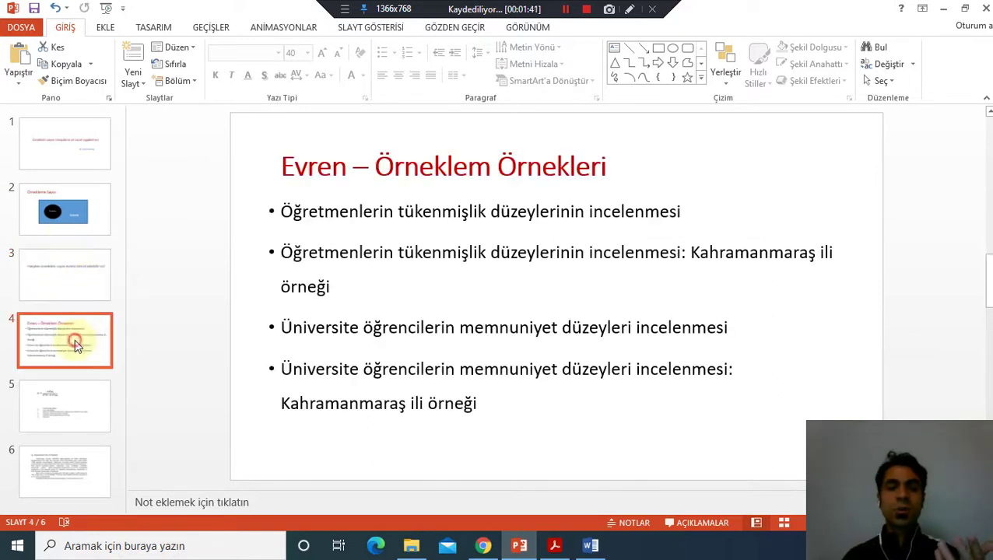
Mark slide 4's first two example bullets with red arrows and underline 'düzeylerinin'
click(629, 8)
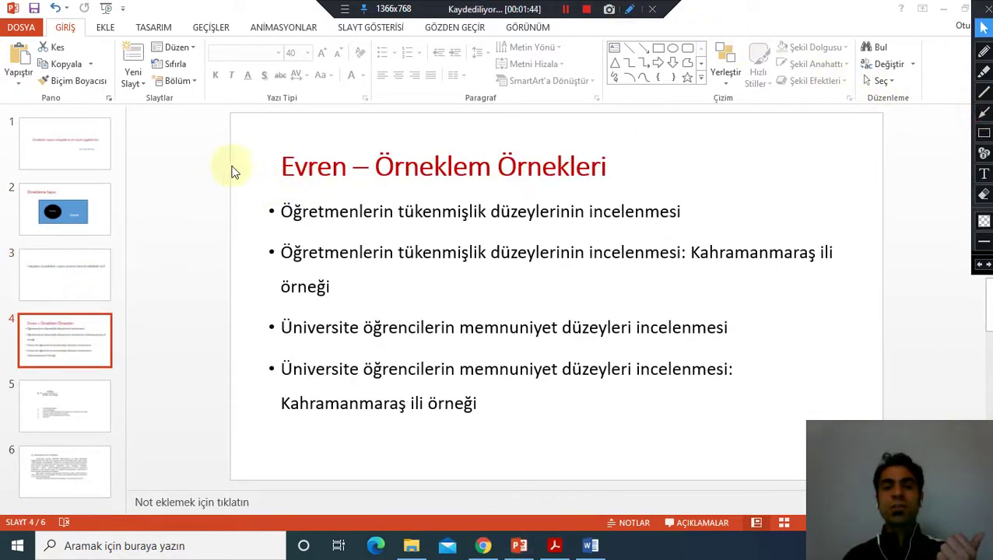
click(983, 112)
drag(208, 166, 274, 206)
drag(392, 228, 553, 228)
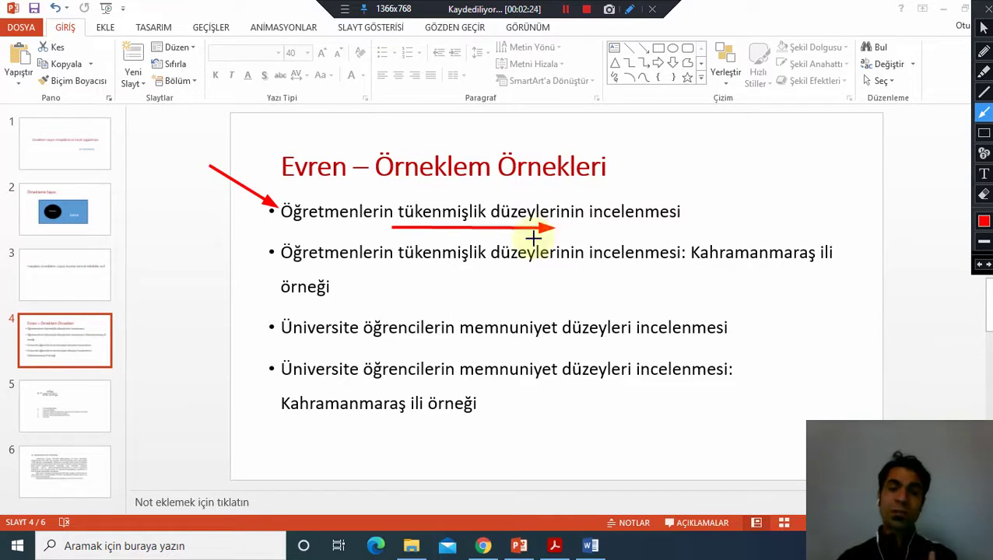
drag(200, 208, 261, 238)
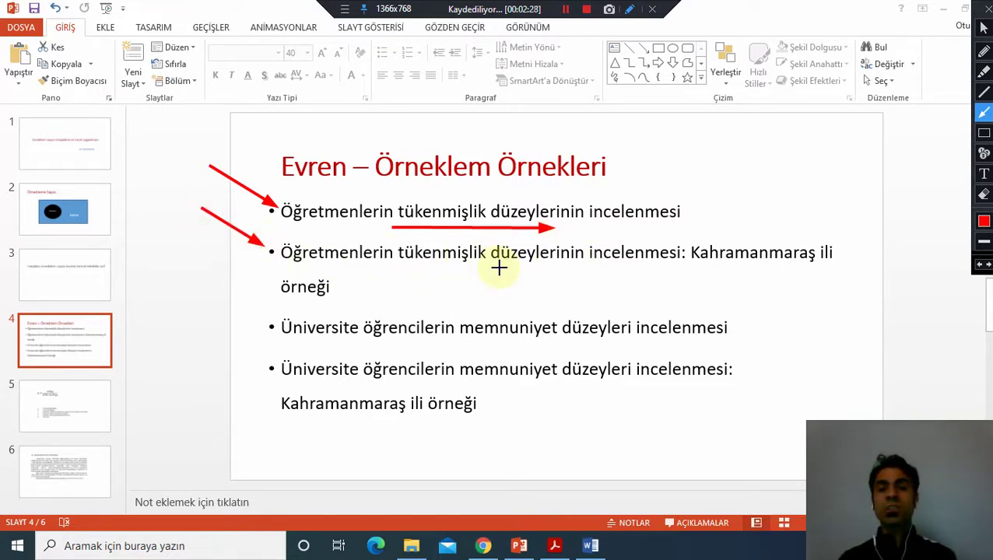
Underline 'Kahramanmaraş ili' and point red arrows at the third and fourth bullets
drag(666, 267, 846, 267)
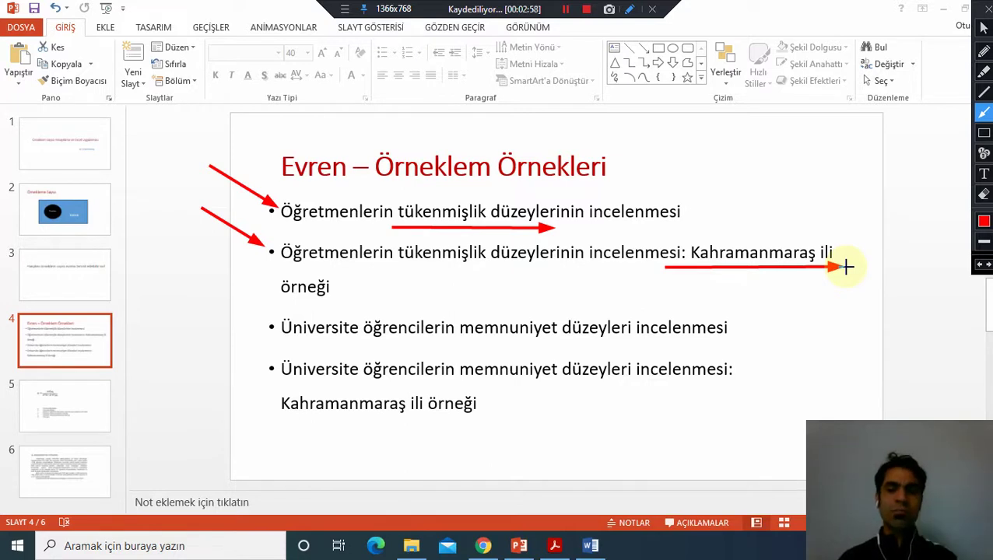
drag(185, 263, 266, 319)
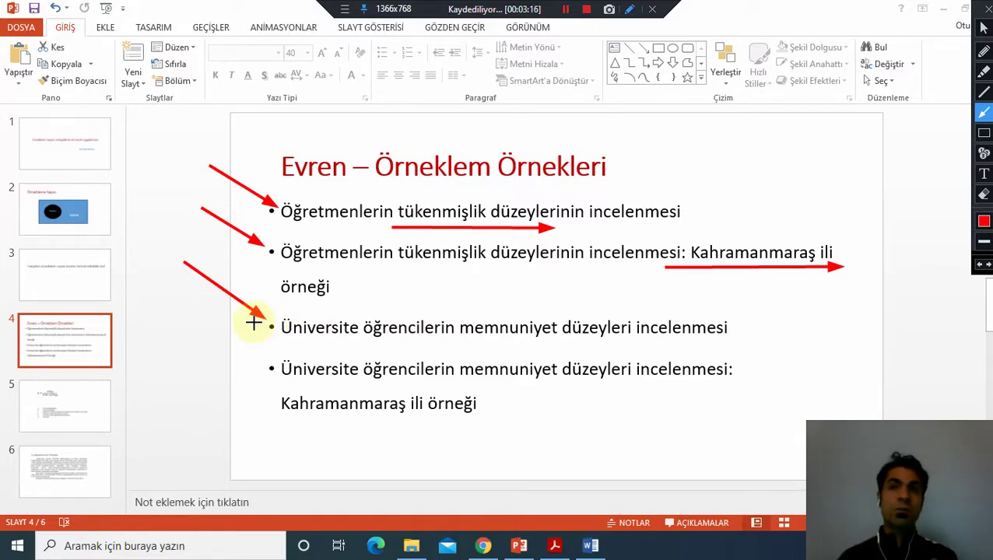
drag(184, 338, 256, 371)
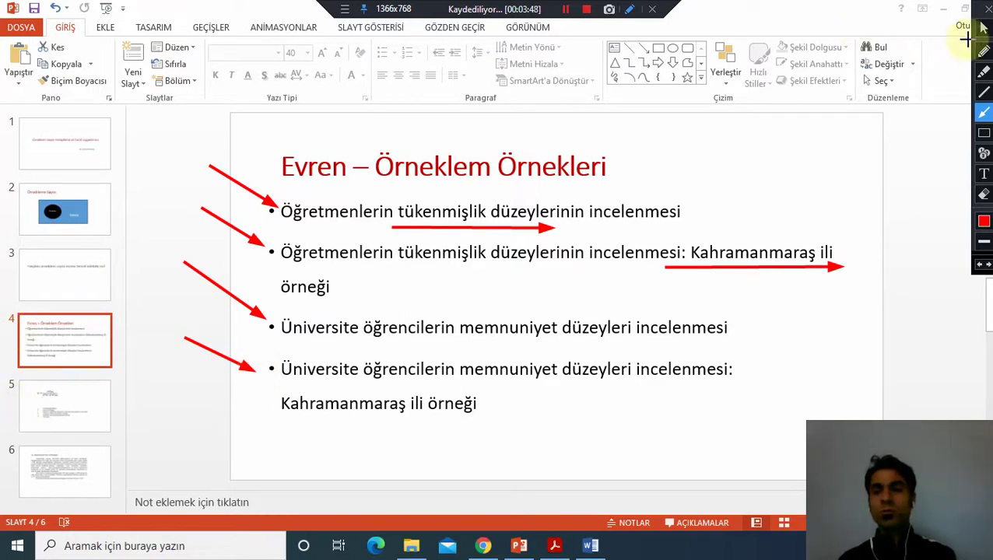
Clear all arrows from slide 4 and move on to the formula slide 5
click(984, 29)
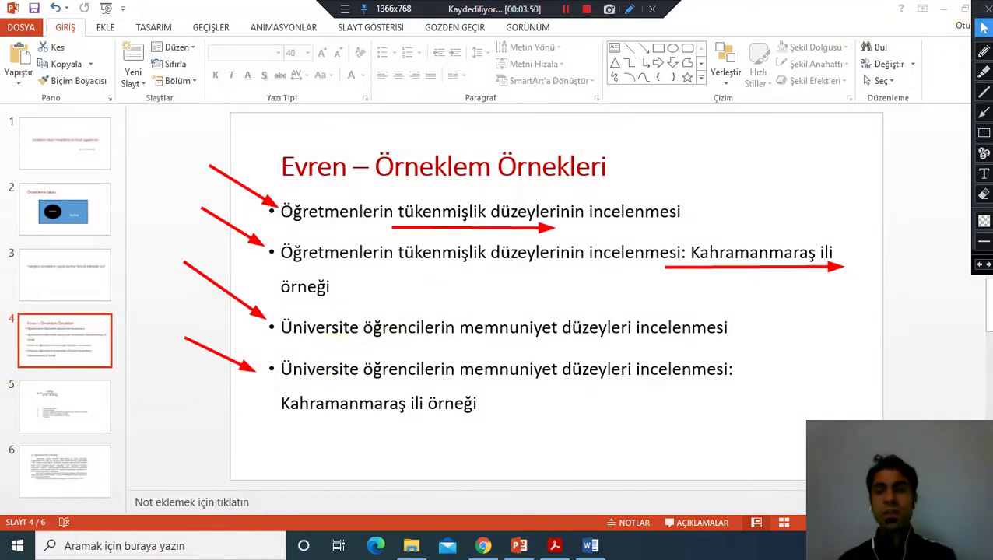
key(Escape)
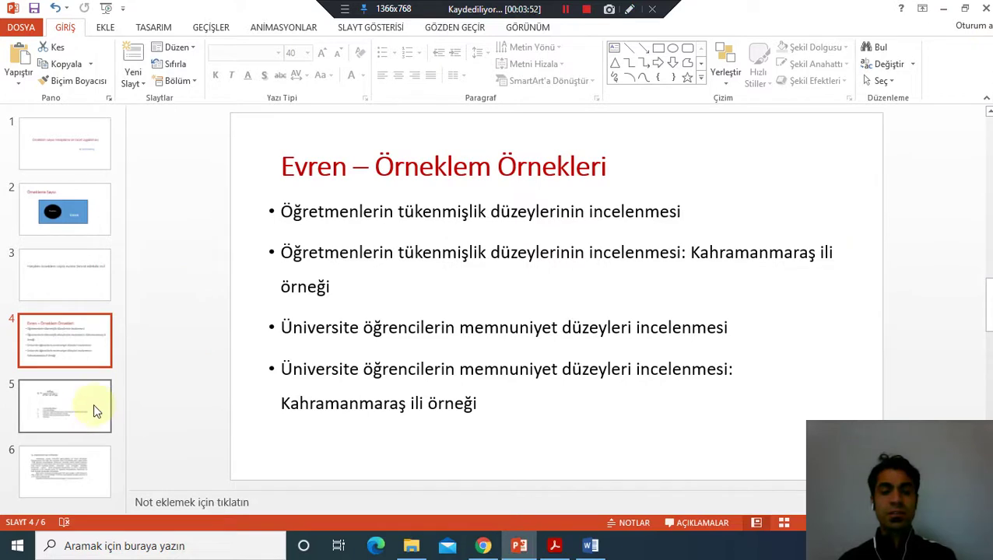
click(85, 414)
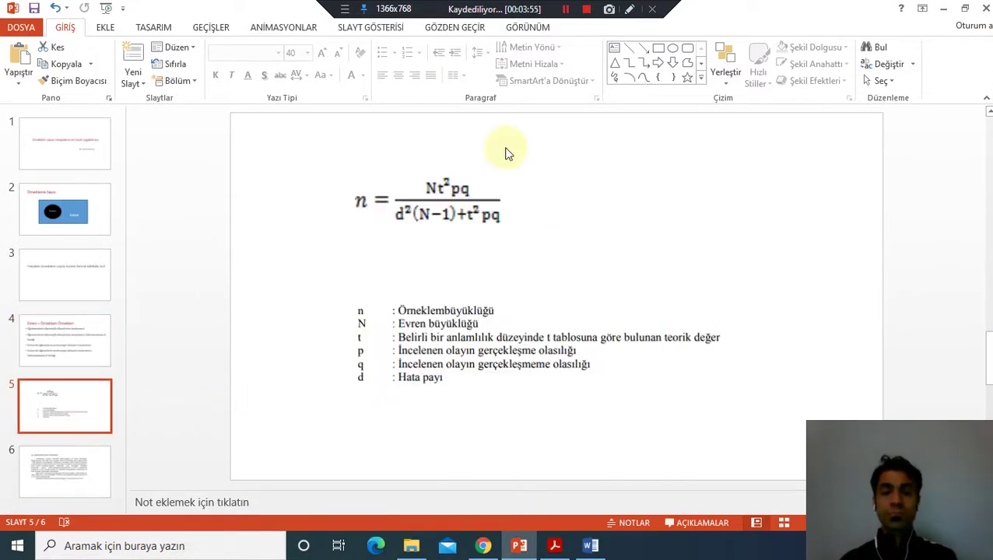
Draw red arrows at N, t² and p in the numerator and at n, N, t in the variable list
click(628, 8)
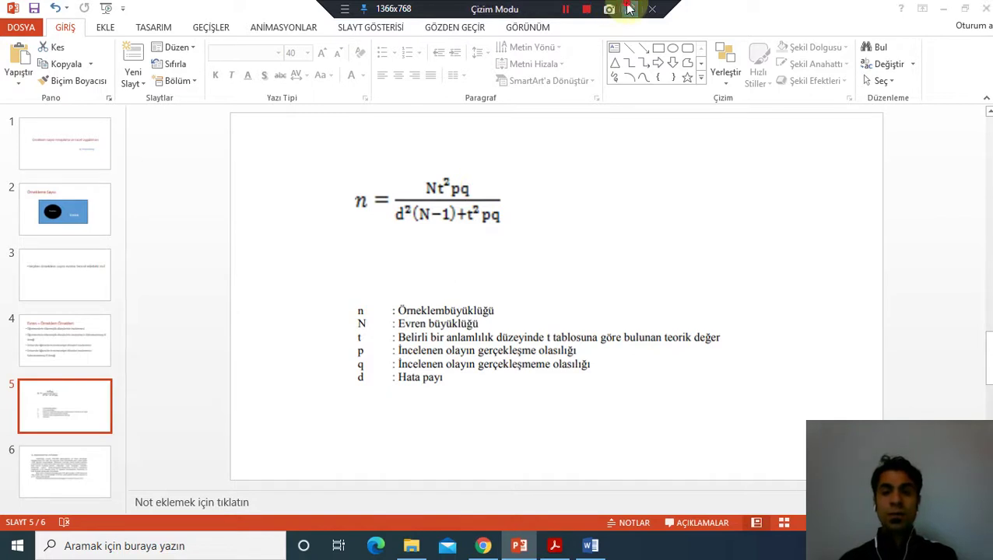
click(983, 113)
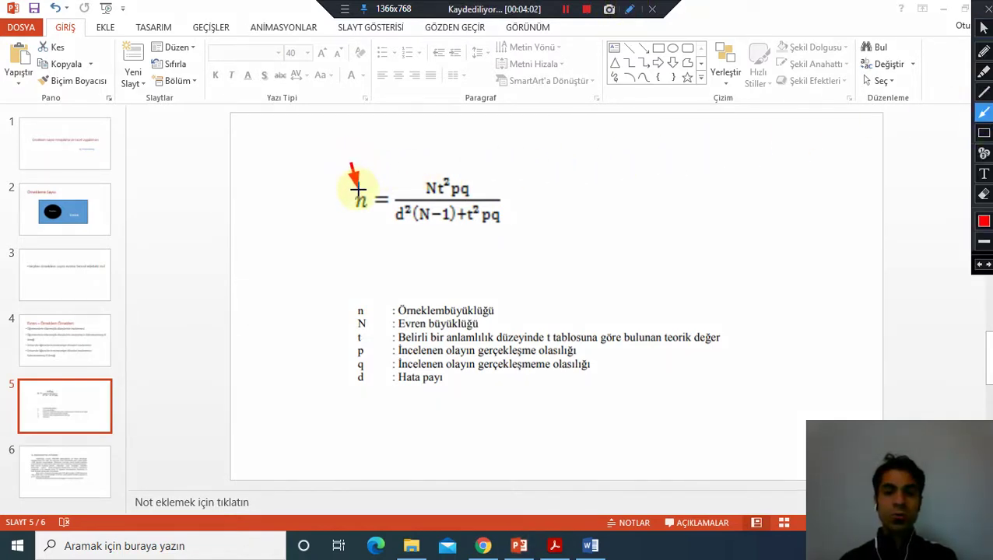
drag(315, 307, 356, 309)
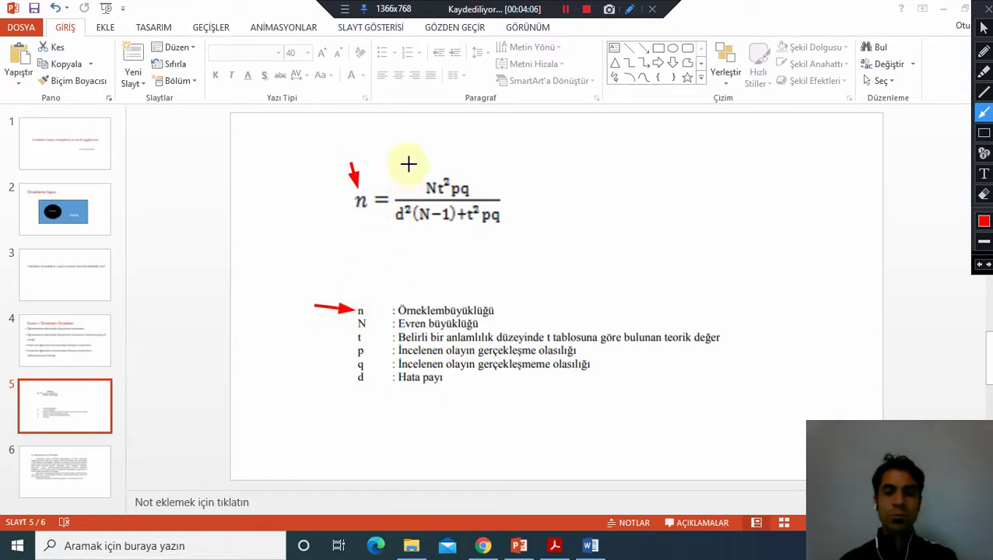
drag(410, 167, 421, 185)
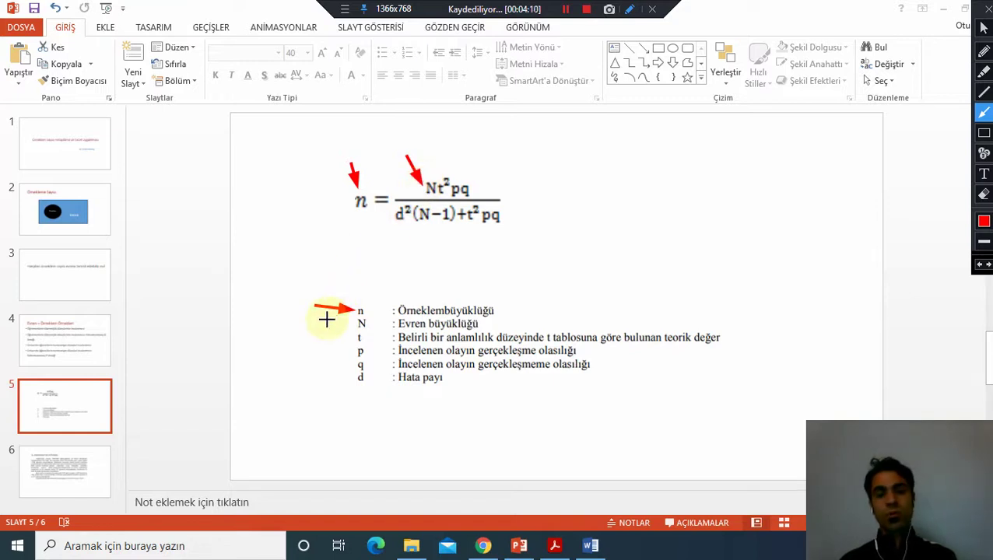
drag(309, 326, 349, 325)
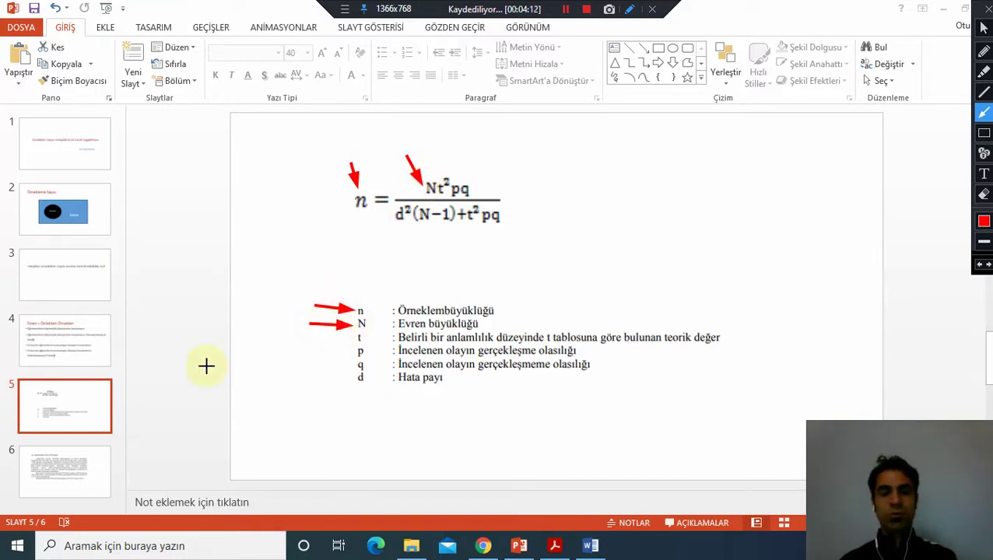
drag(444, 151, 441, 170)
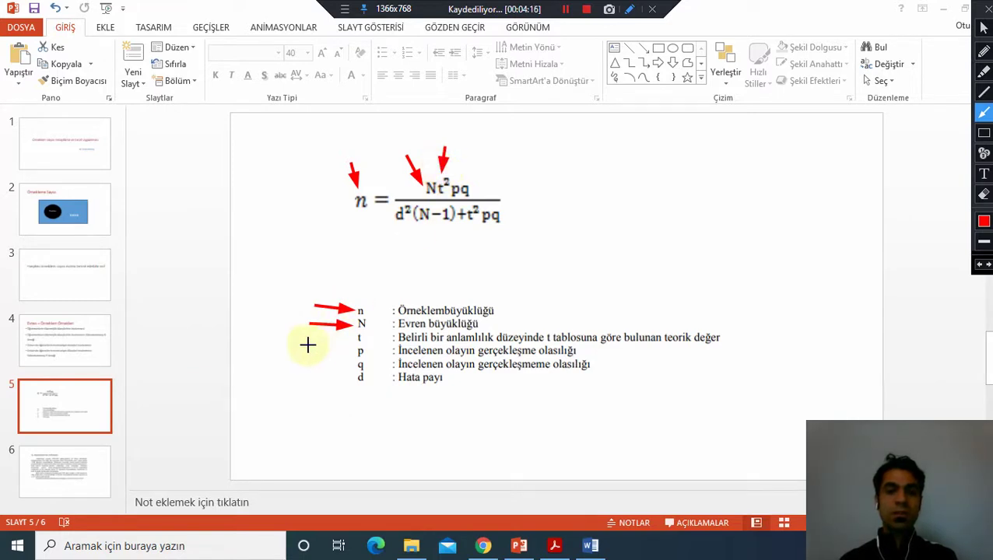
drag(303, 346, 350, 340)
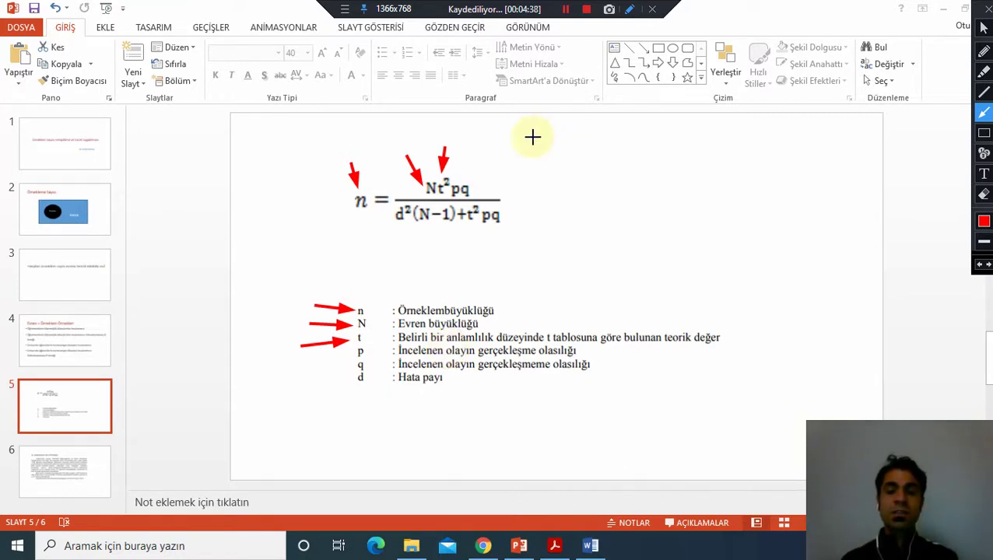
drag(486, 142, 457, 185)
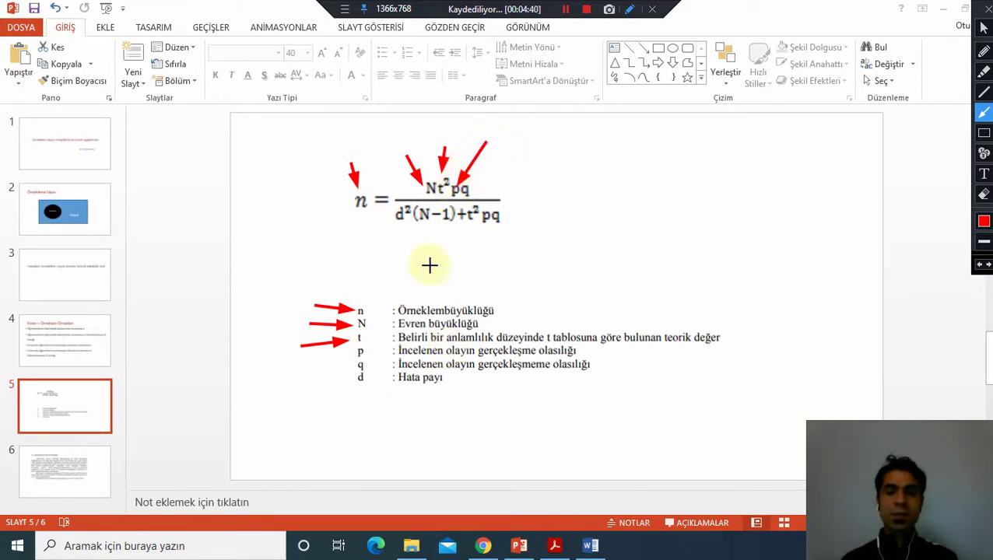
Point red arrows at p and q in the variable list and at pq in the numerator
mouse_move(284, 383)
mouse_down()
mouse_move(348, 340)
mouse_move(357, 351)
mouse_up()
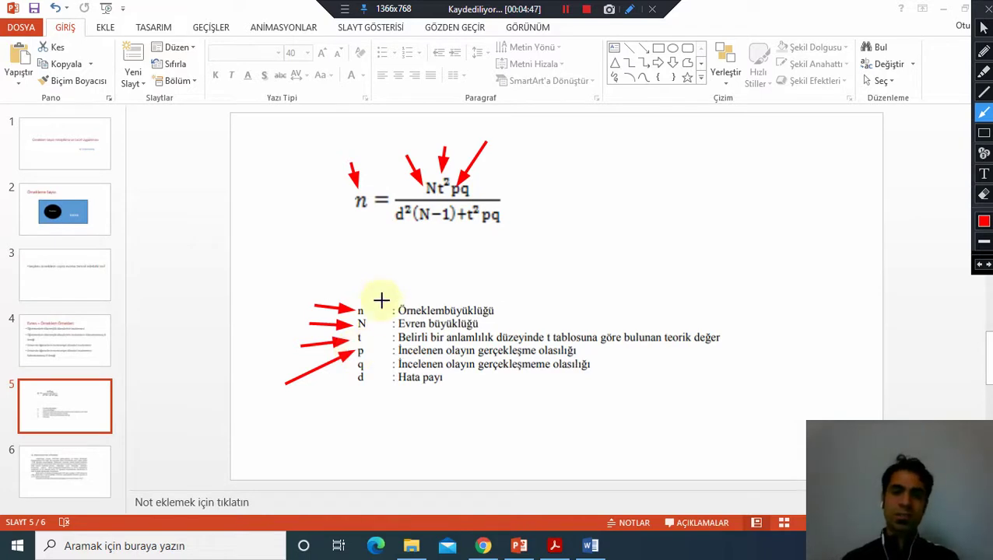
drag(283, 424, 319, 393)
drag(549, 143, 486, 185)
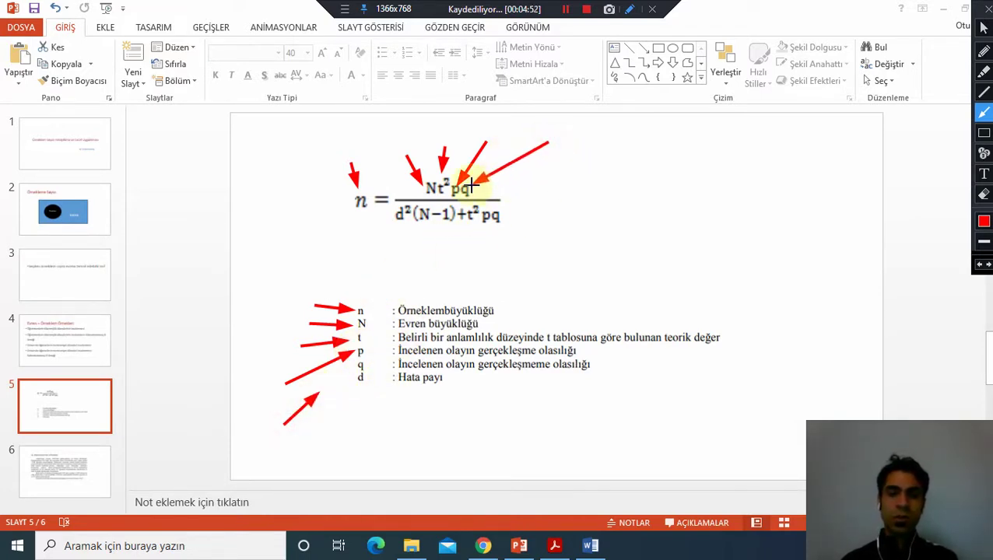
drag(319, 394, 354, 366)
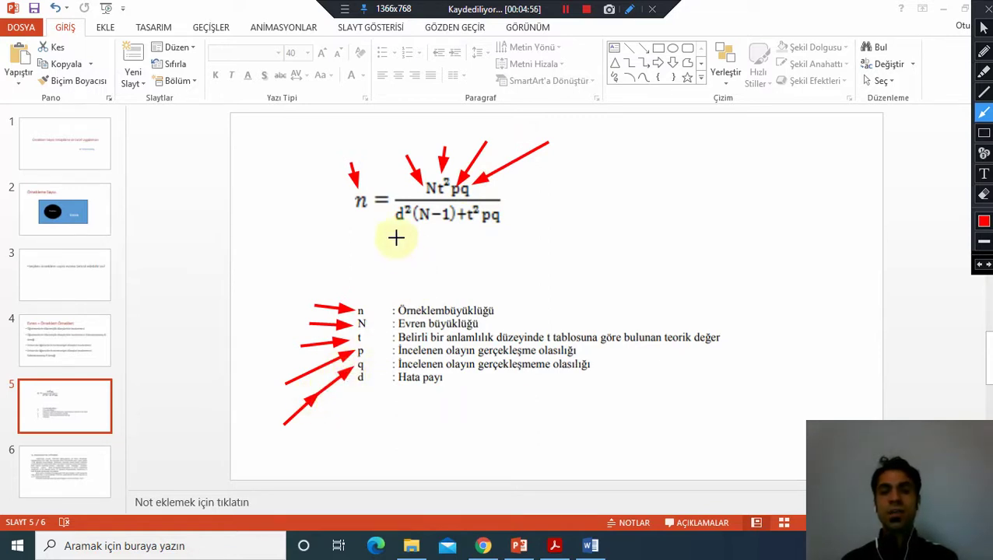
Mark d², N, t² and pq in the denominator, then erase all arrows and switch to Google Sheets
drag(355, 251, 393, 216)
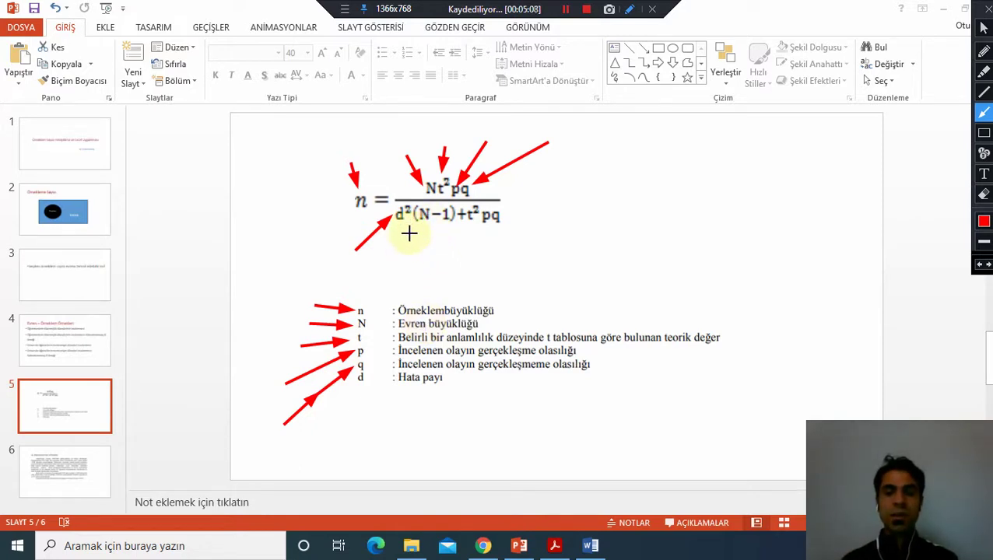
drag(413, 277, 424, 218)
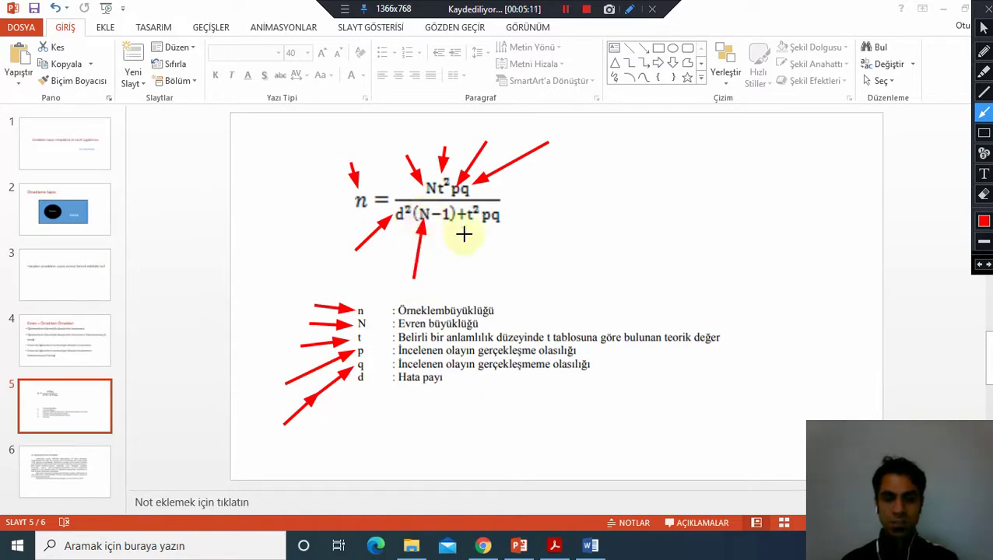
drag(472, 273, 469, 224)
drag(507, 274, 501, 226)
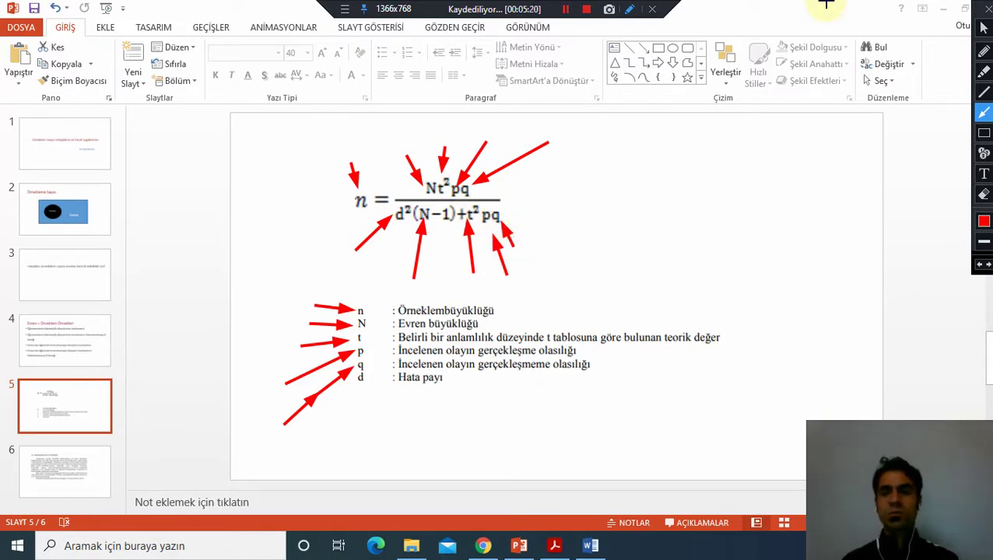
click(983, 28)
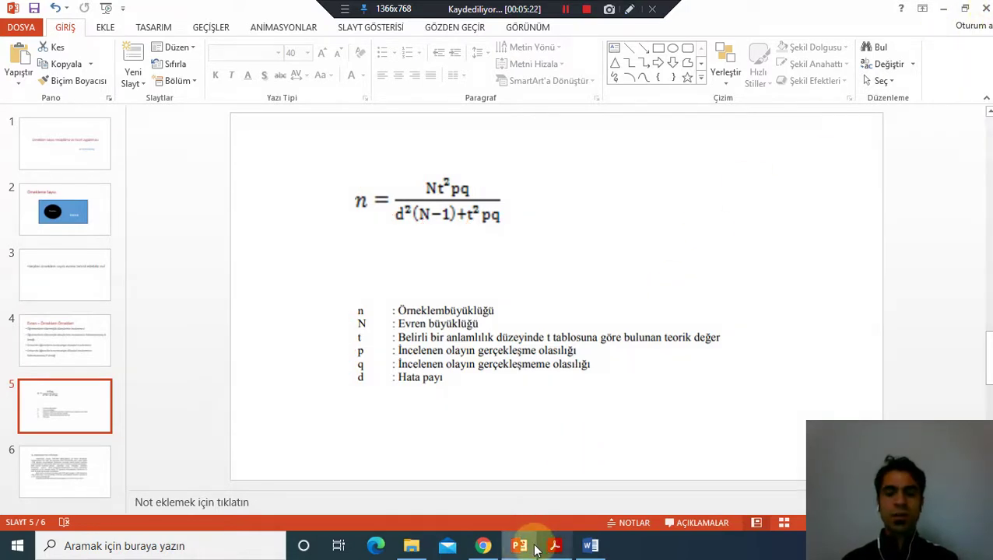
click(484, 546)
Enter t = 1,96, p = 0,5 and q = 0,5 in cells D4 to D6
click(457, 373)
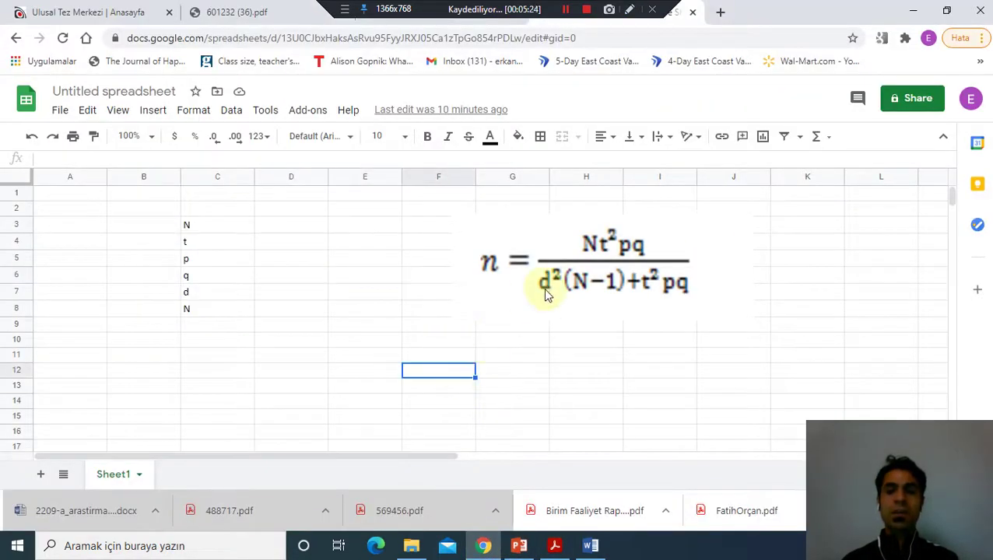
click(490, 229)
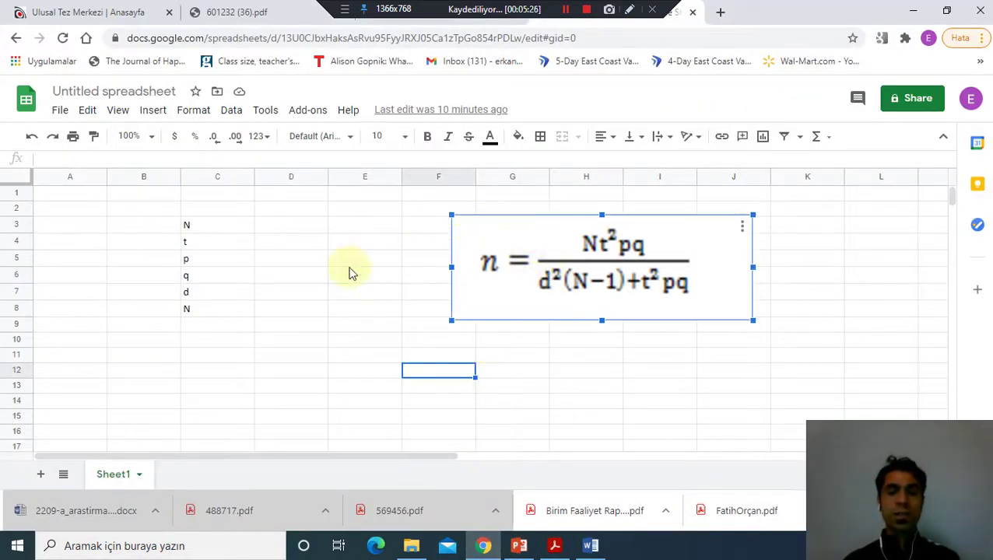
click(238, 244)
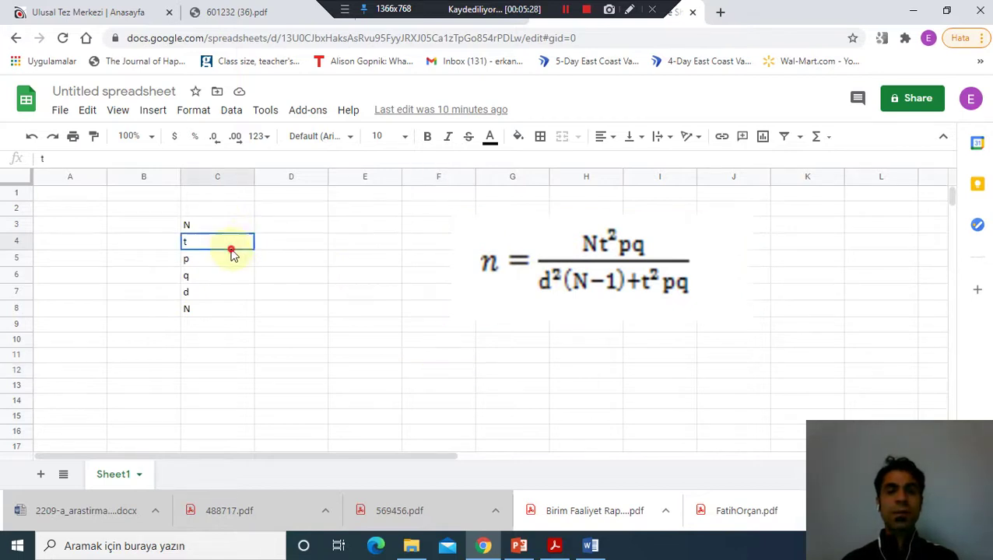
click(281, 241)
text(1,96)
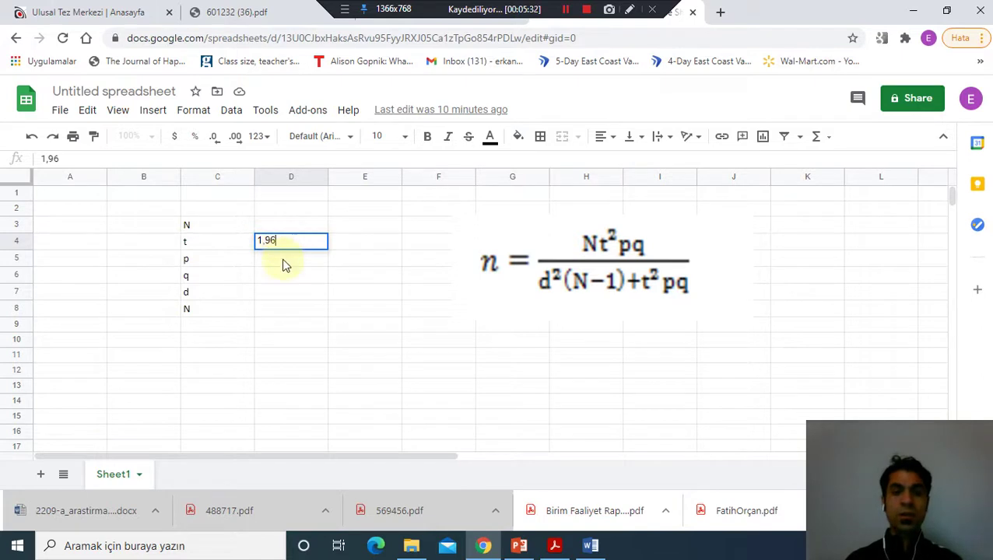
click(283, 266)
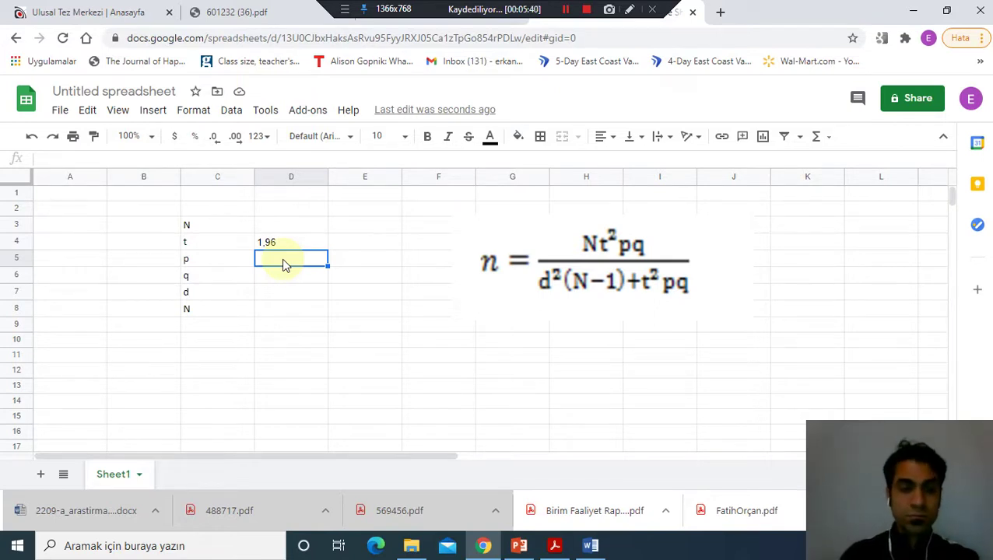
text(0.)
text(5)
key(Return)
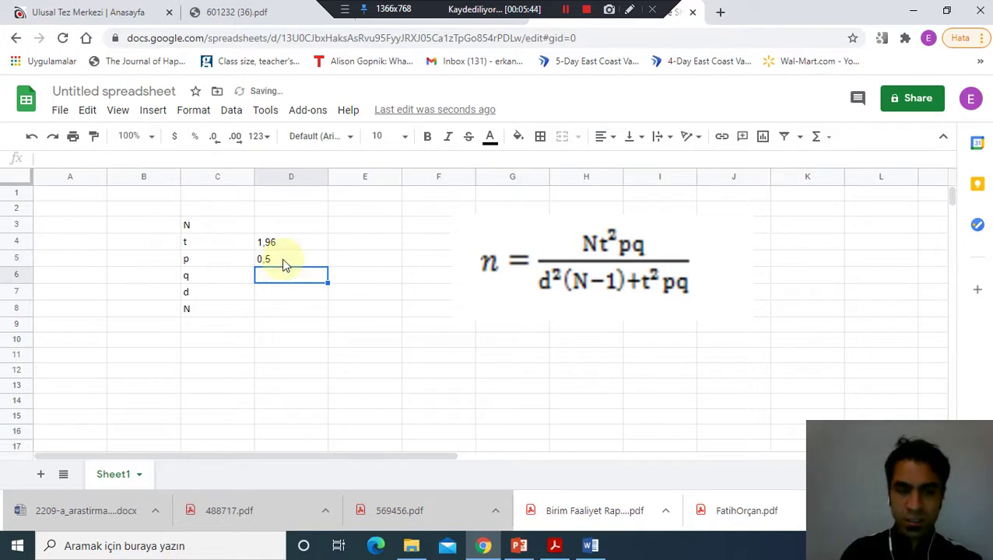
text(0,5)
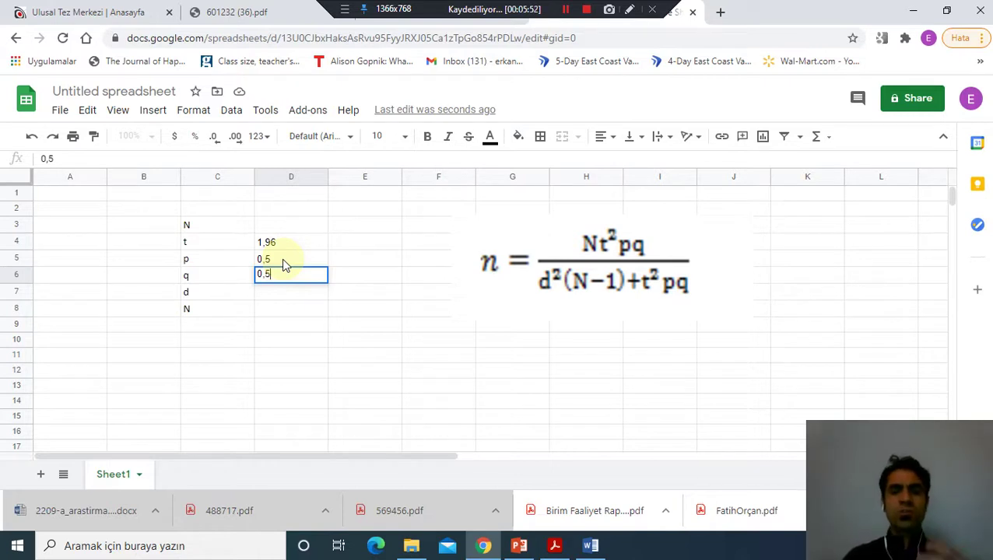
key(Return)
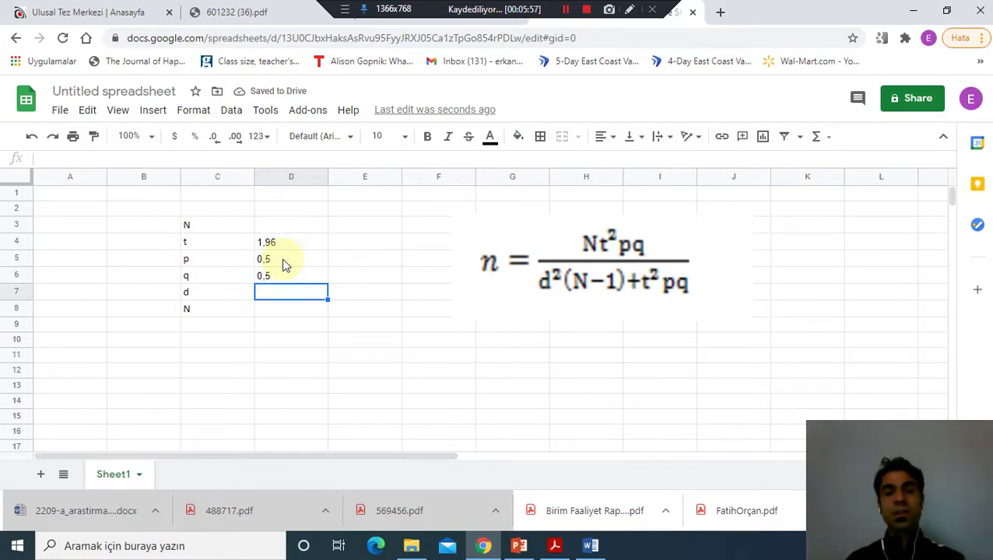
Enter d = 0,05 in D7, delete the duplicate N label in C8, and set N to 15000 in D3
text(0,05)
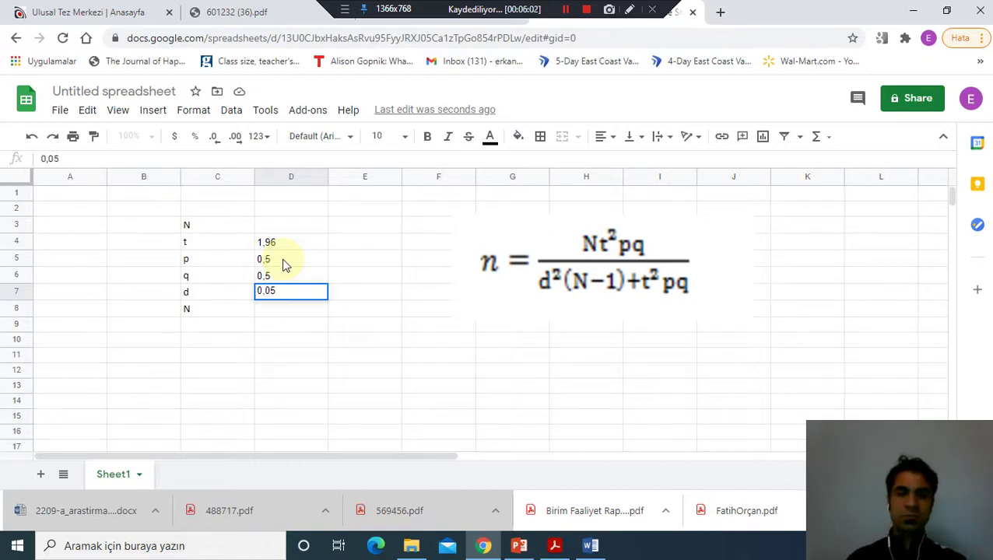
click(225, 314)
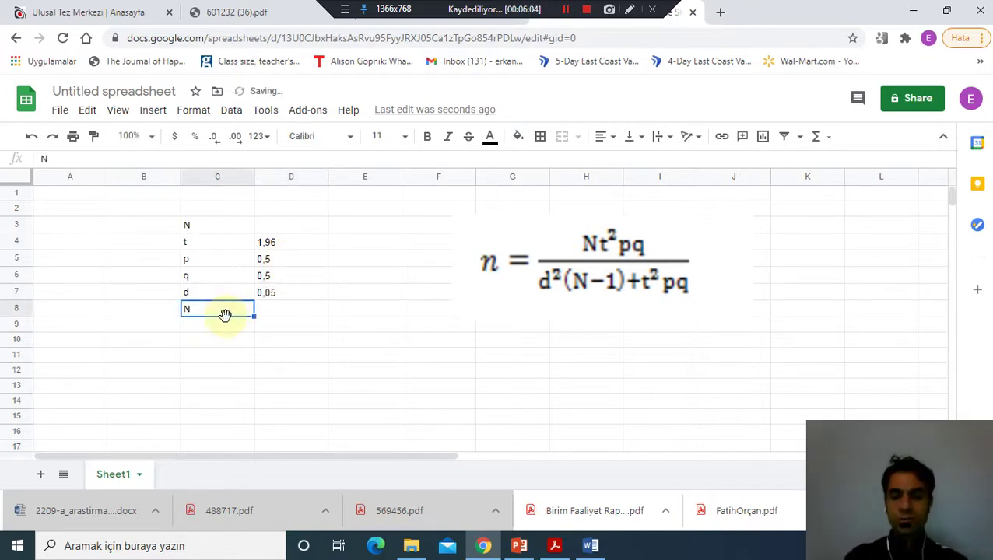
key(Delete)
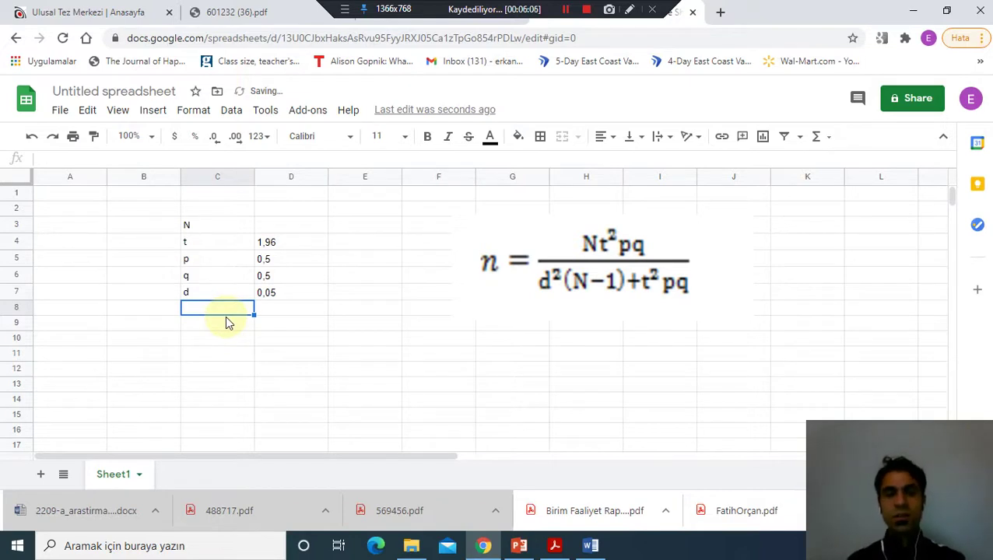
click(311, 222)
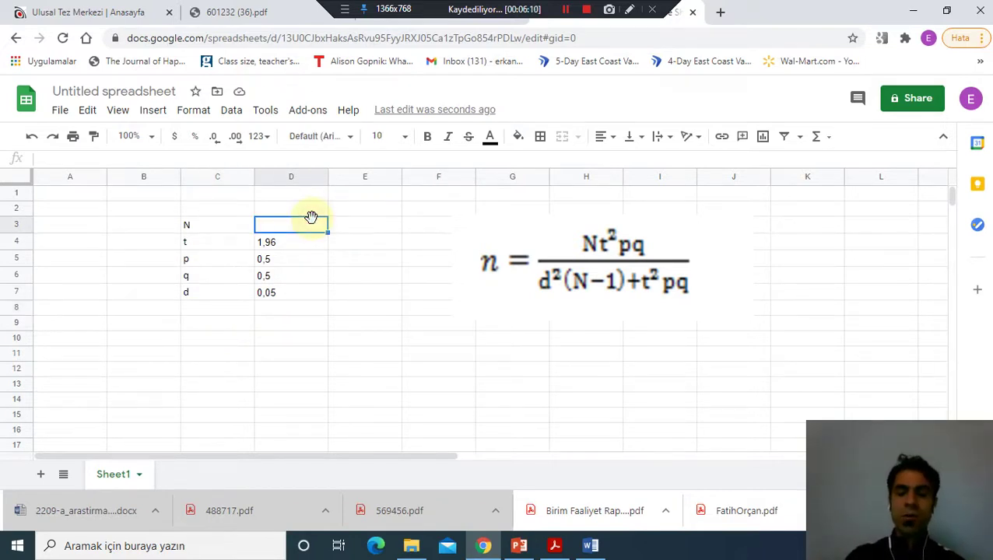
text(15000)
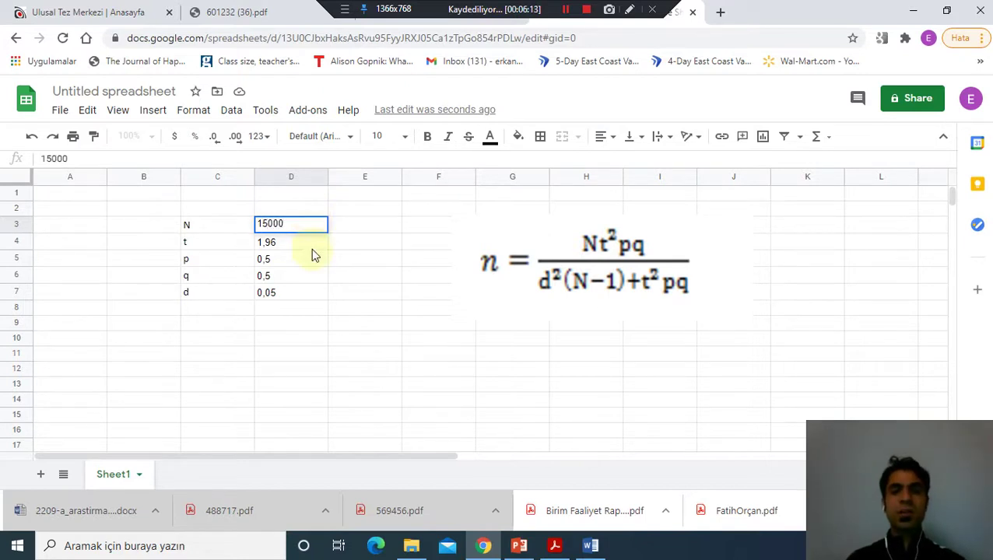
click(317, 339)
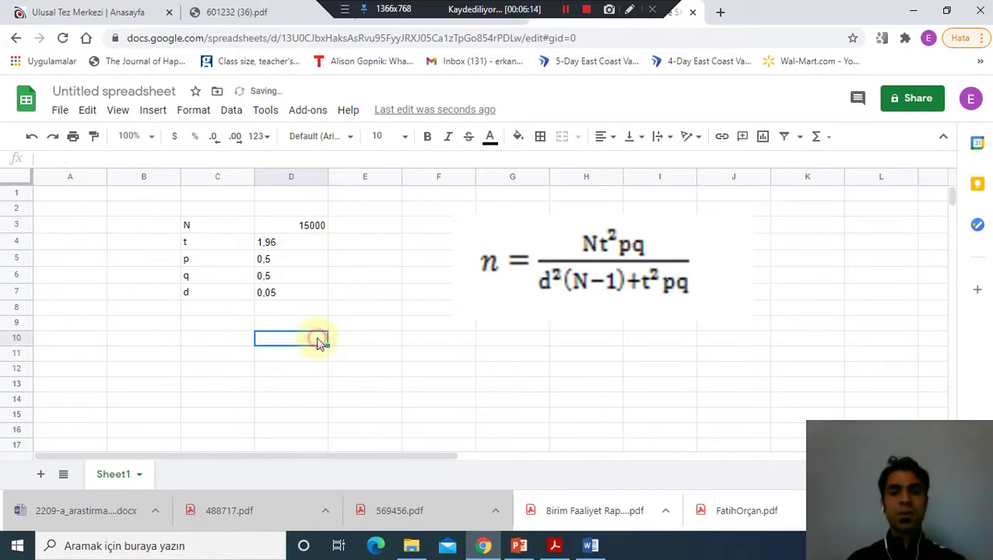
click(306, 227)
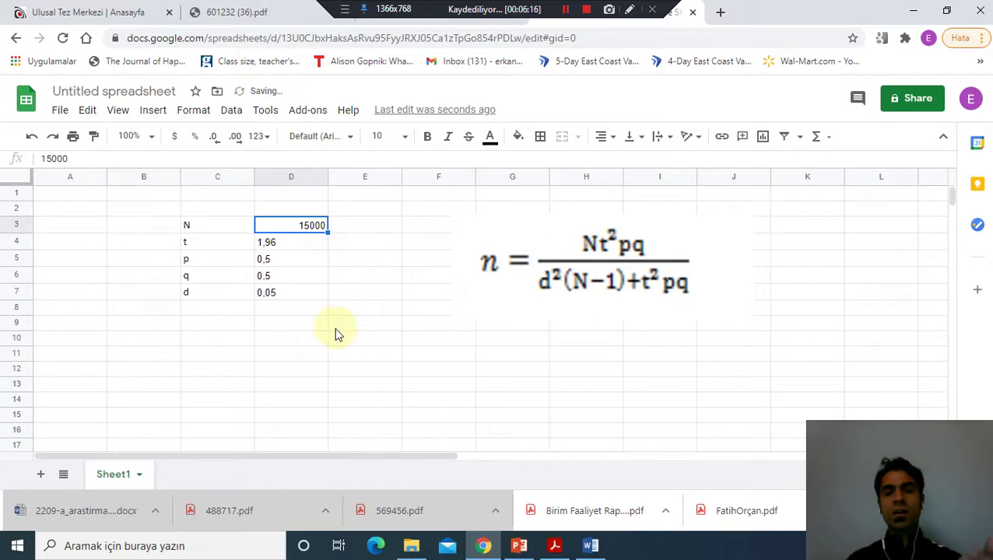
Label D10 'pay' and draw an arrow from the numerator Nt²pq down to E10
click(302, 344)
text(pay)
click(364, 340)
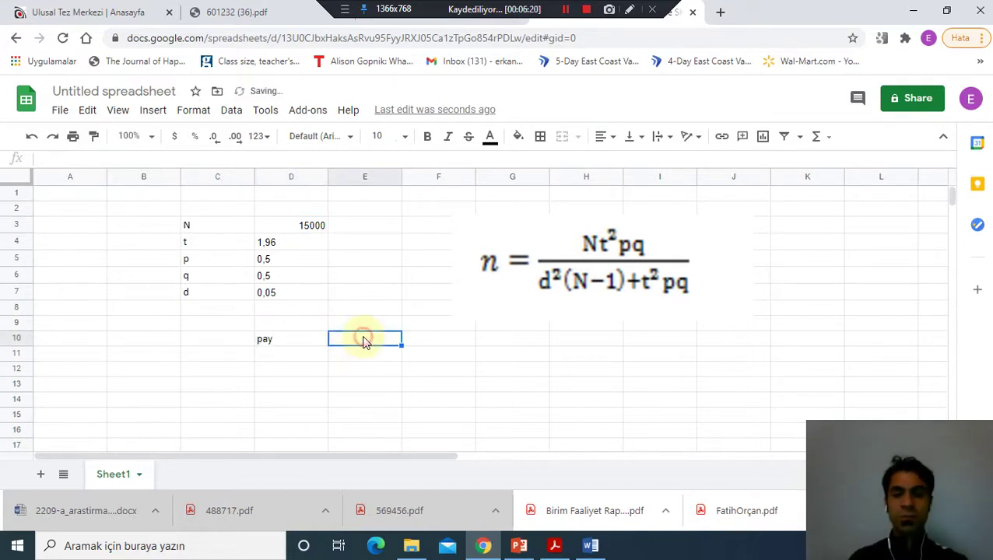
text(=)
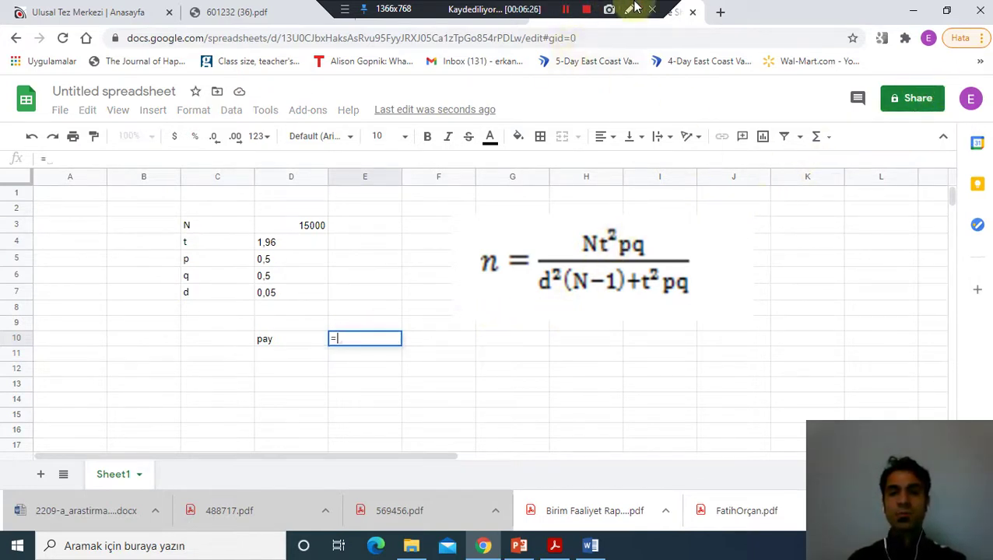
click(983, 112)
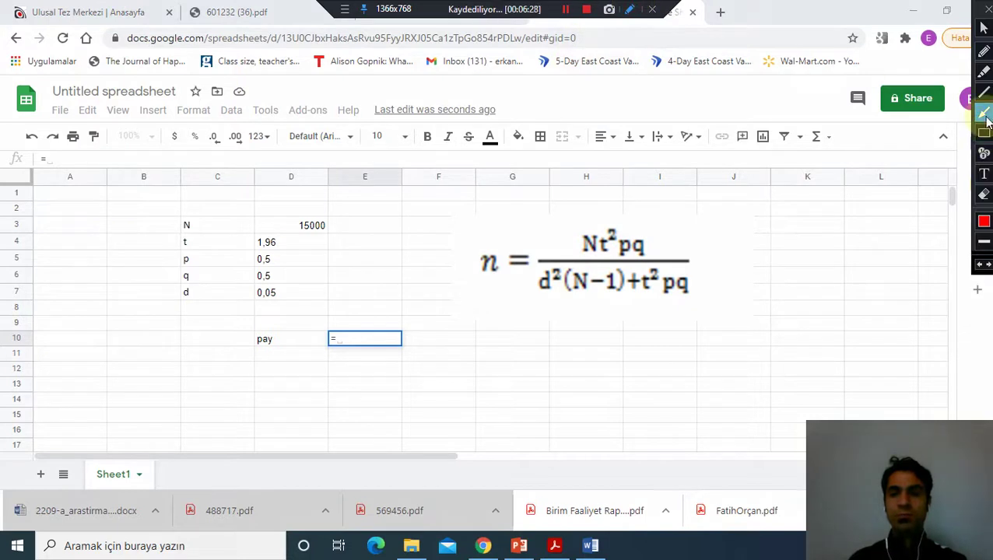
click(570, 240)
drag(533, 259, 400, 317)
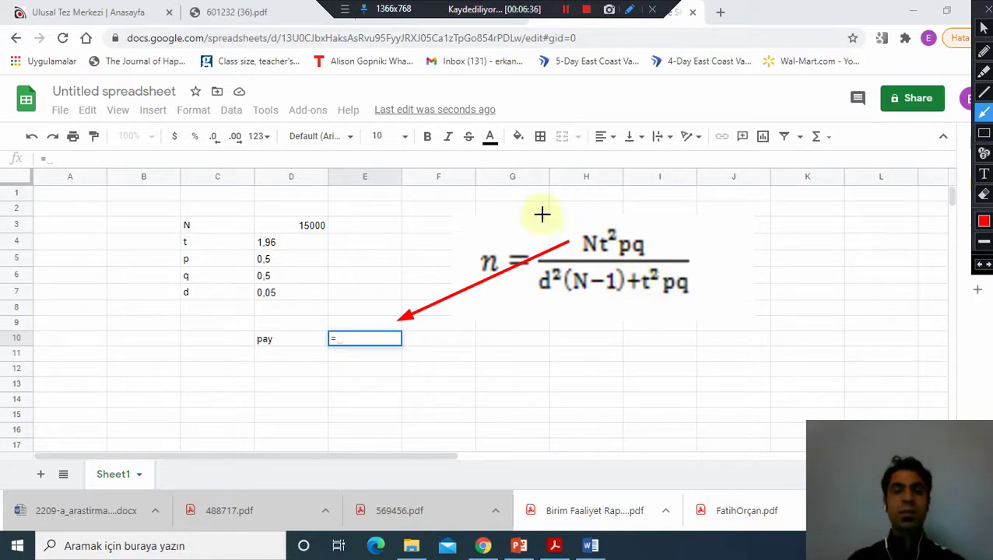
click(982, 30)
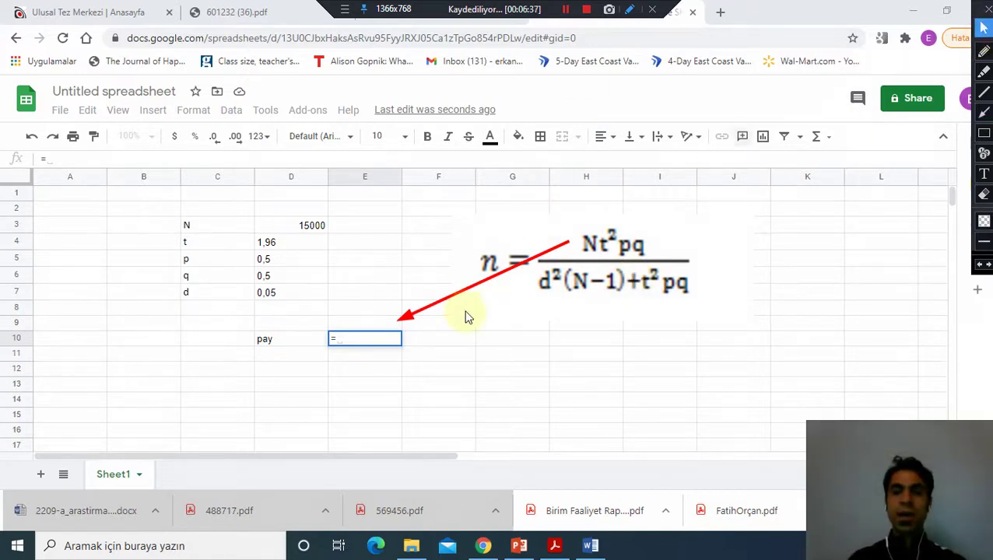
Enter the numerator formula =D3*D4*D4*D5*D6 in E10
click(350, 339)
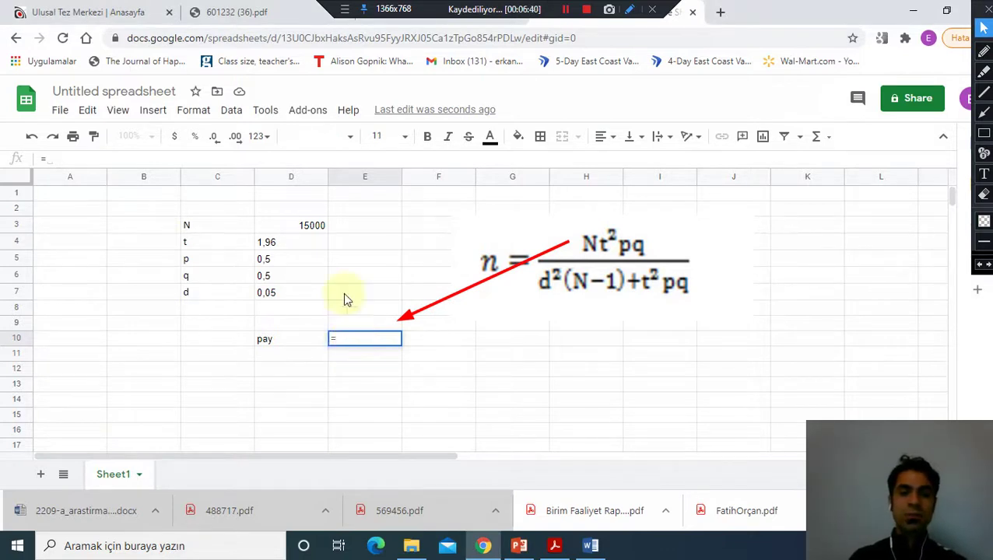
click(311, 232)
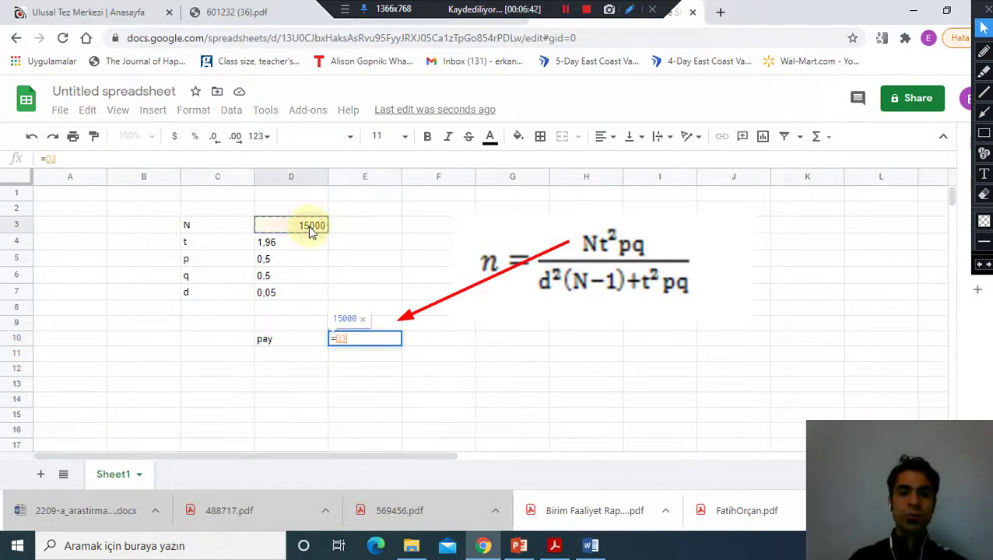
text(*)
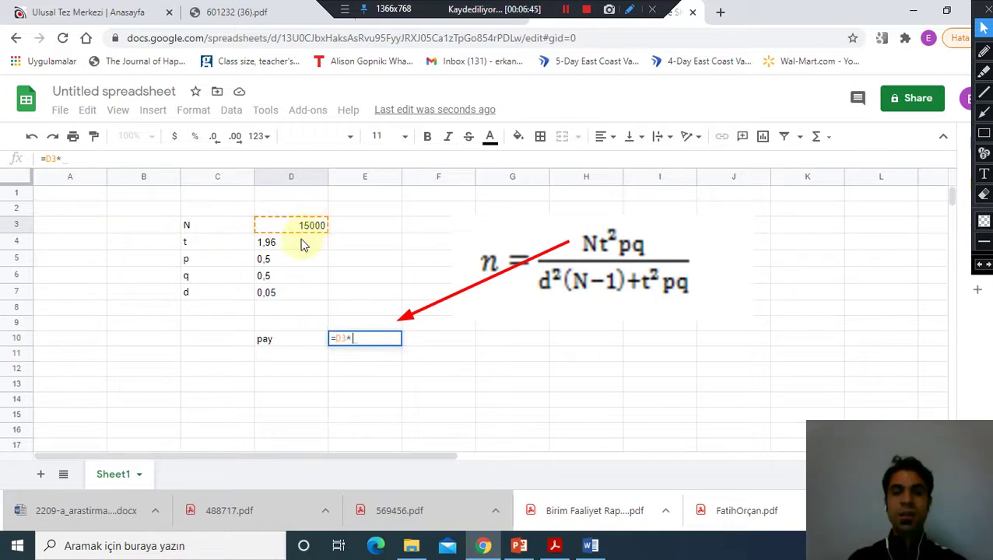
click(300, 246)
text(*)
click(299, 246)
text(*)
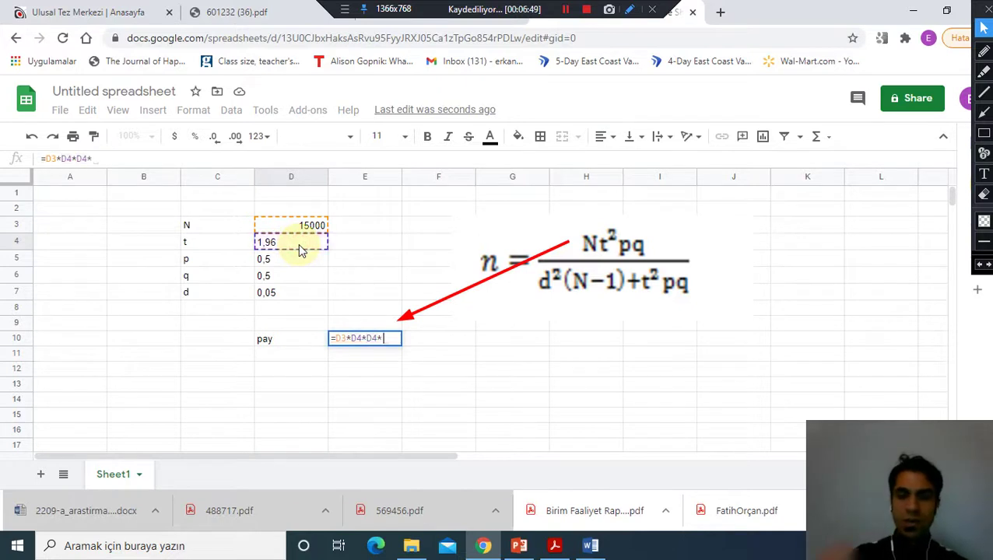
click(296, 258)
text(*)
click(295, 277)
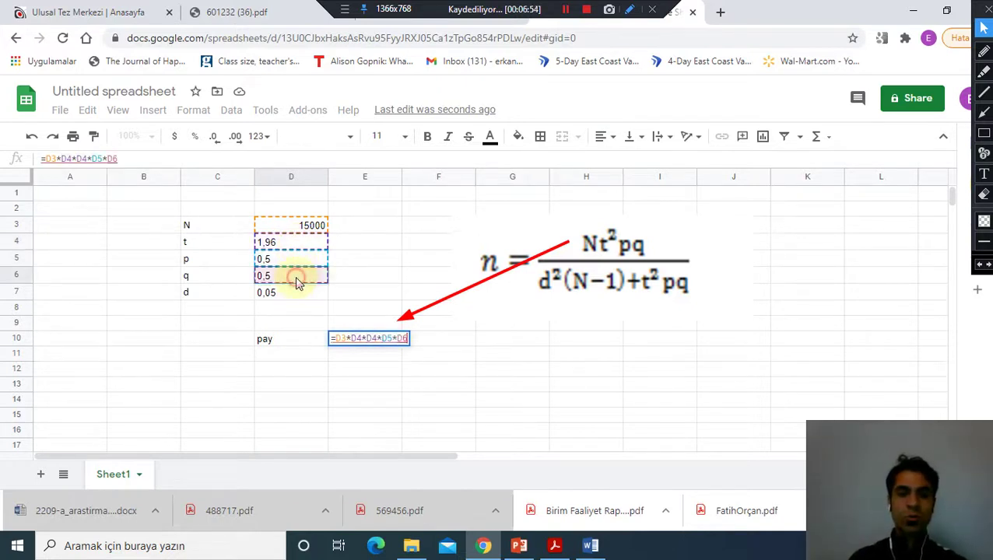
key(Return)
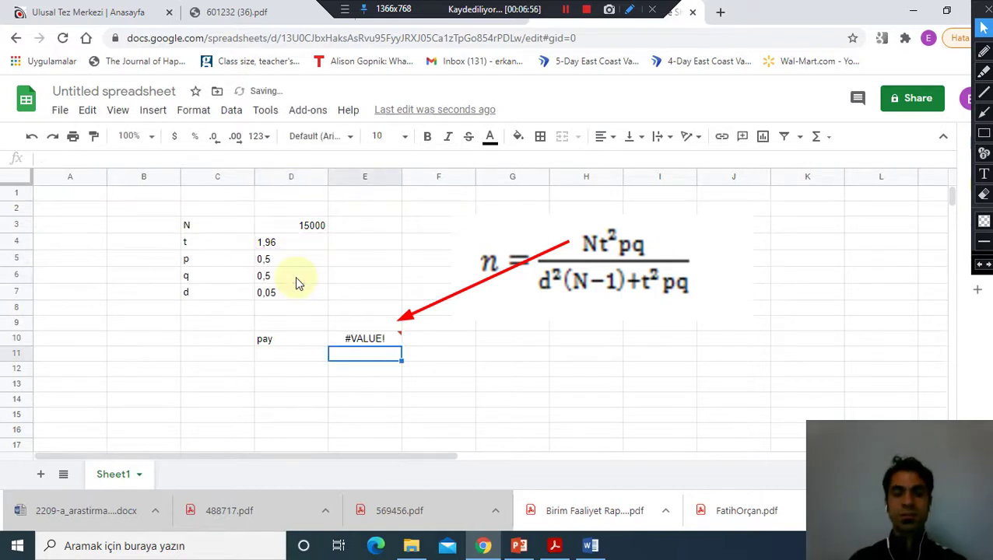
Inspect E10's #VALUE! error and rewrite p in D5 as 0.5 with a decimal point
double_click(367, 337)
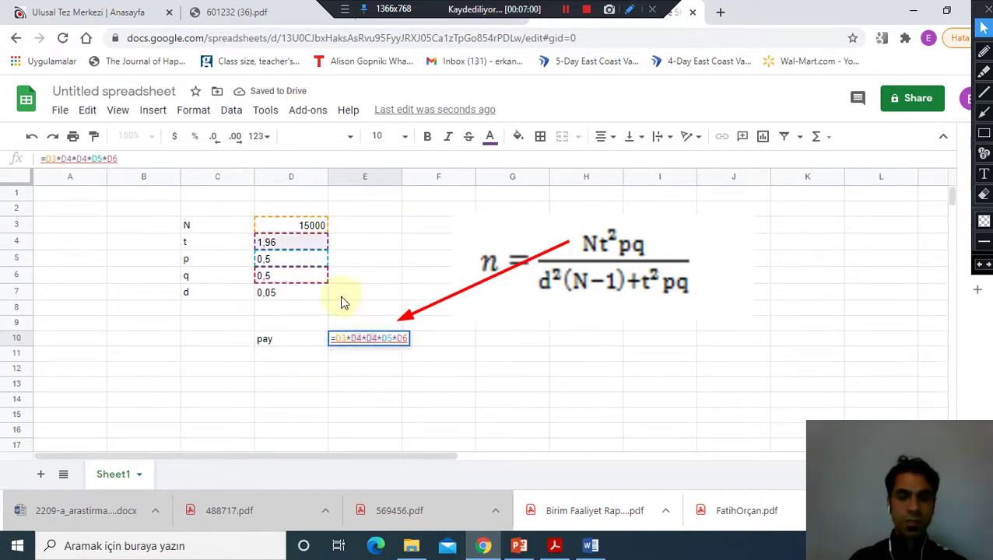
key(Escape)
click(306, 292)
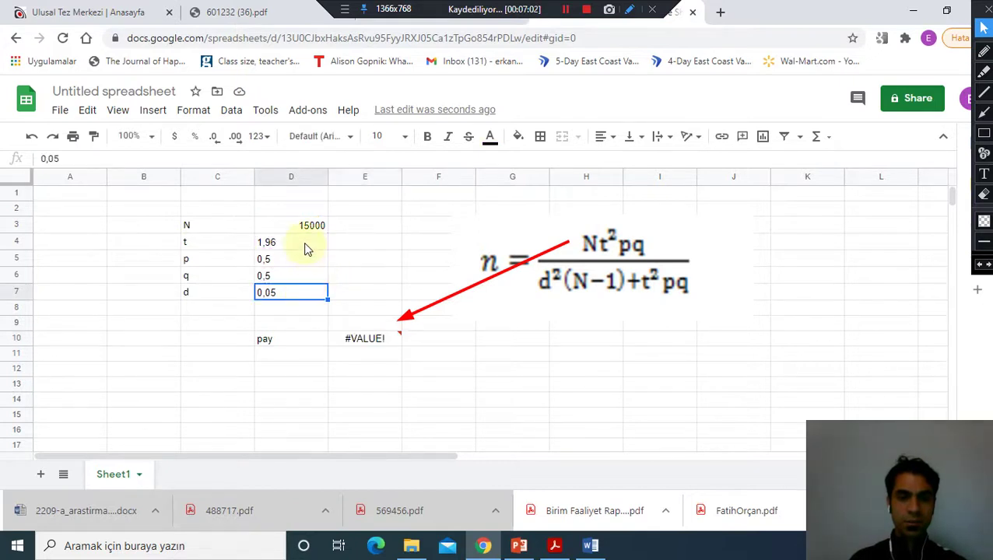
click(308, 247)
double_click(268, 244)
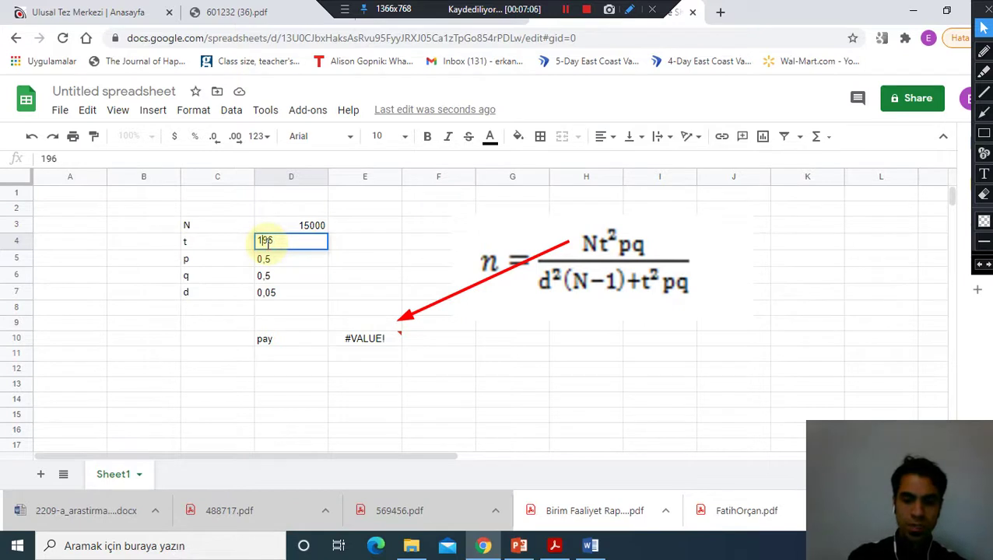
double_click(265, 259)
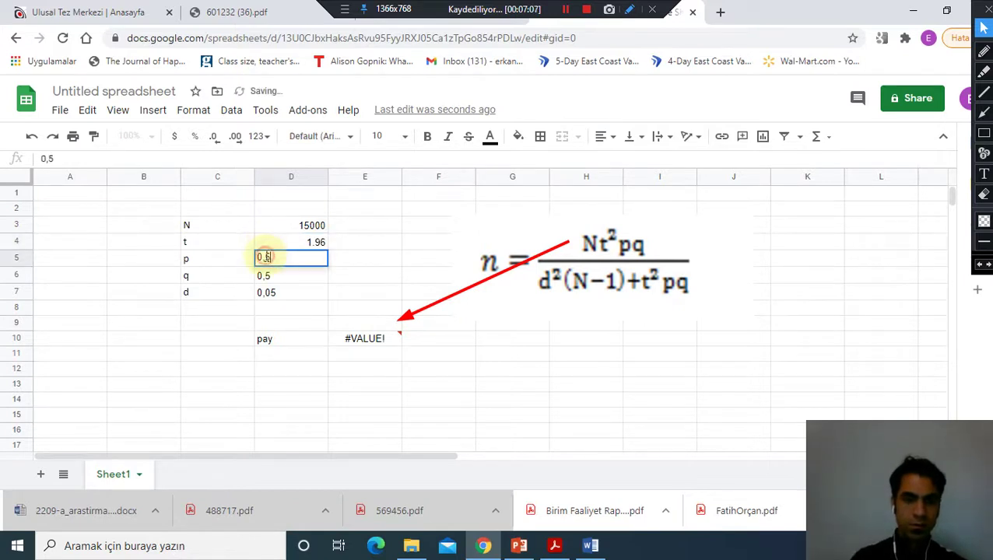
key(BackSpace)
text(.)
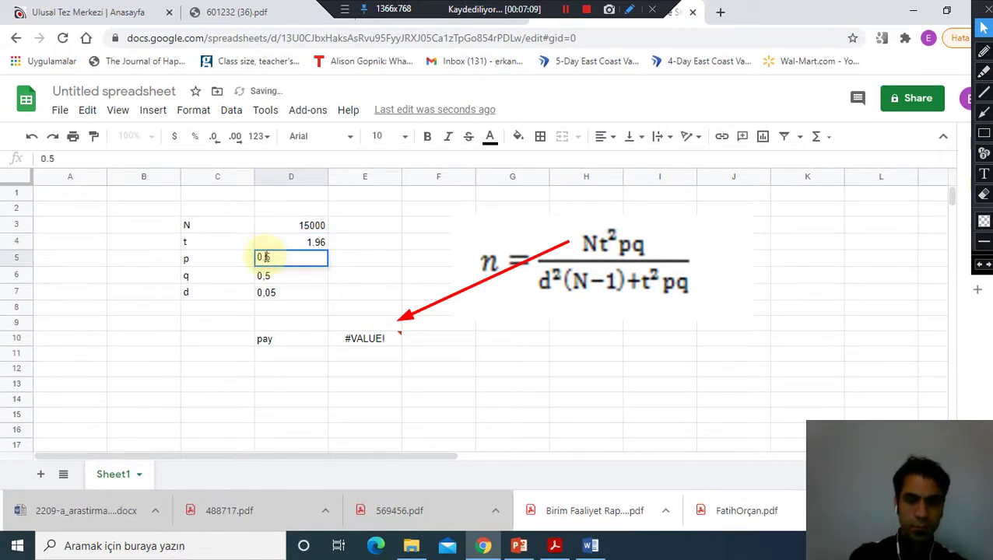
click(265, 276)
Rewrite q and d as 0.5 and 0.05 with decimal points, so pay shows 14406
double_click(265, 275)
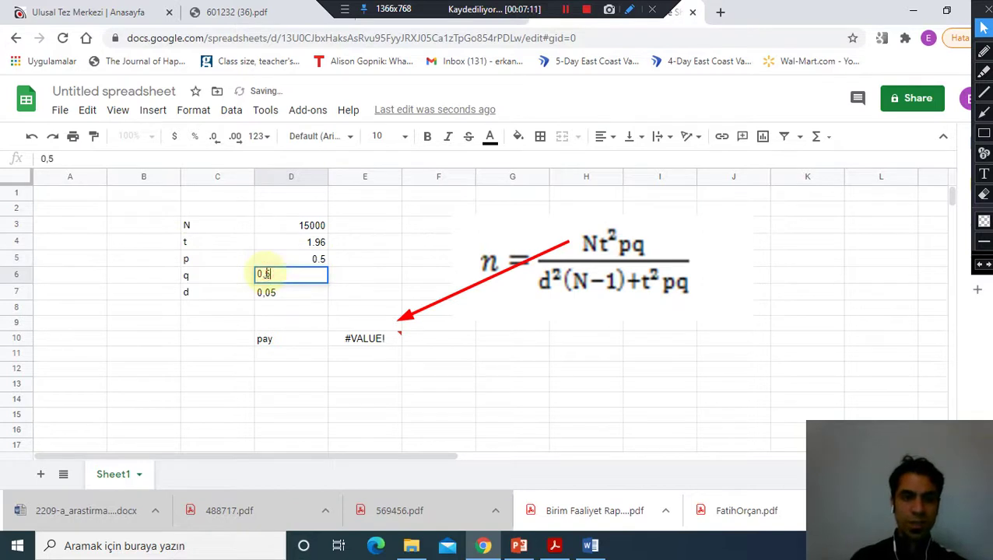
key(BackSpace)
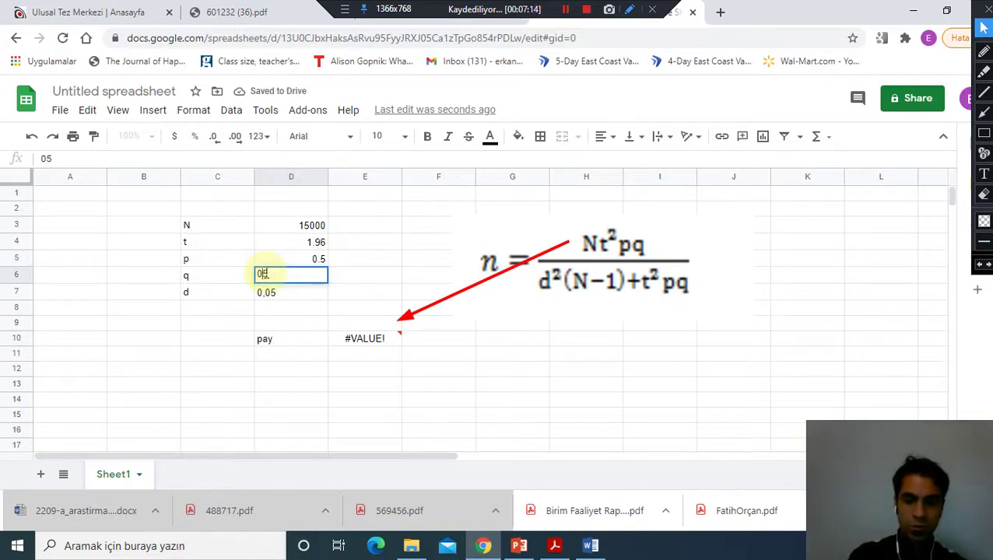
text(.)
click(265, 292)
double_click(265, 292)
key(BackSpace)
text(.)
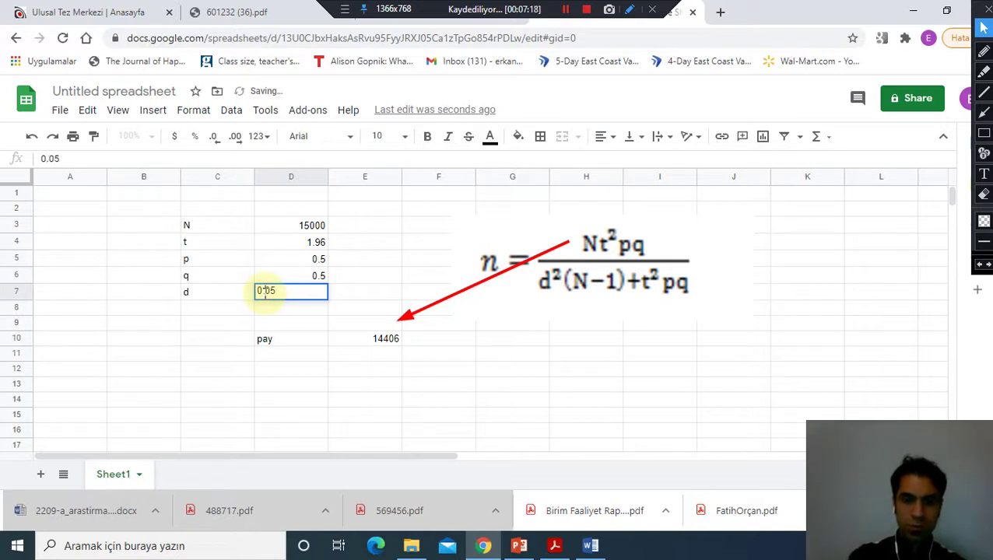
key(Return)
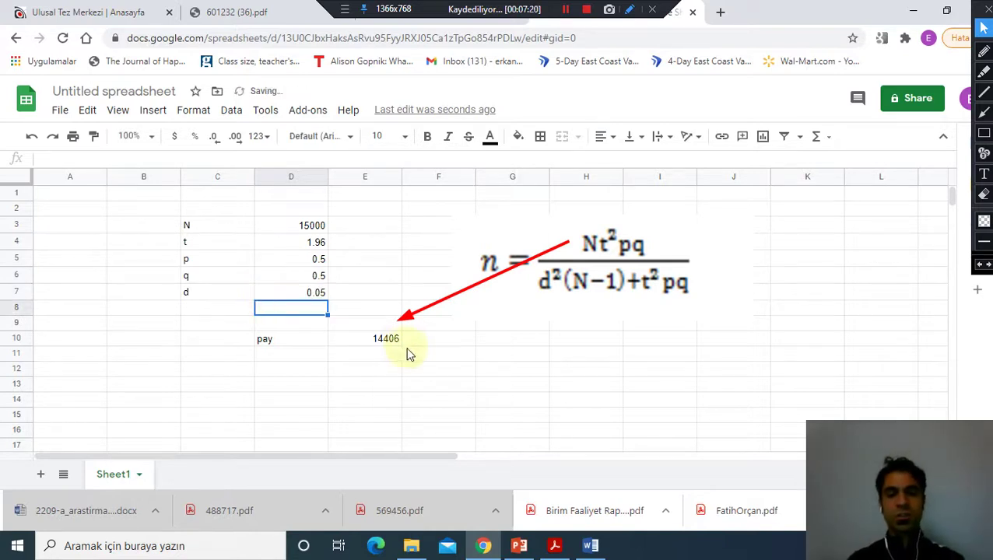
click(376, 344)
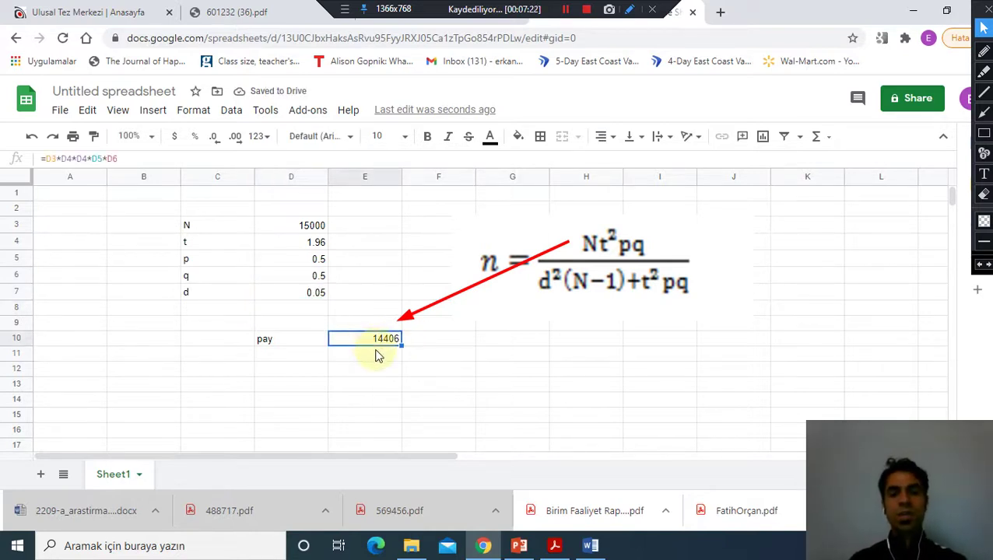
click(293, 357)
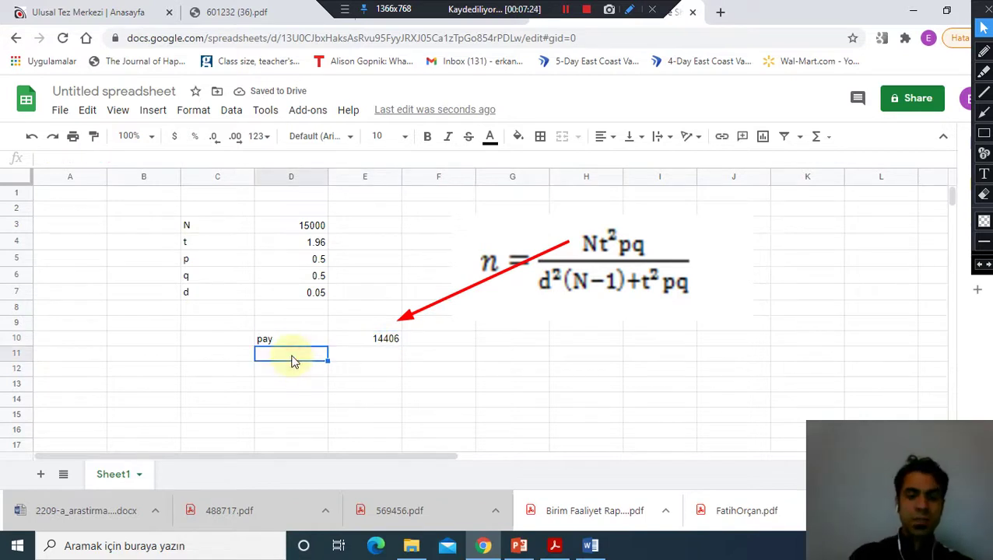
Label D11 'payda' and draw an arrow from the slide's denominator to row 11
text(payda)
click(550, 388)
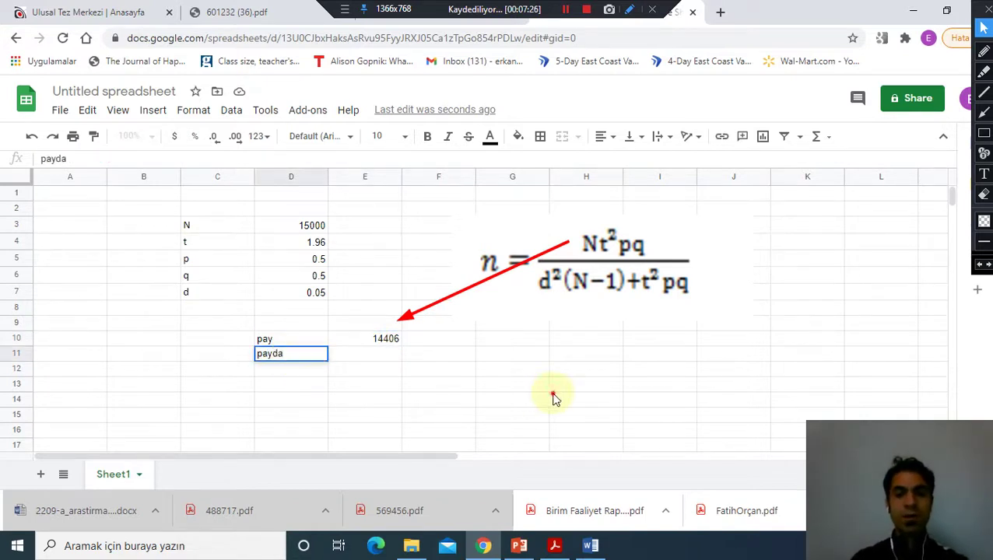
click(984, 112)
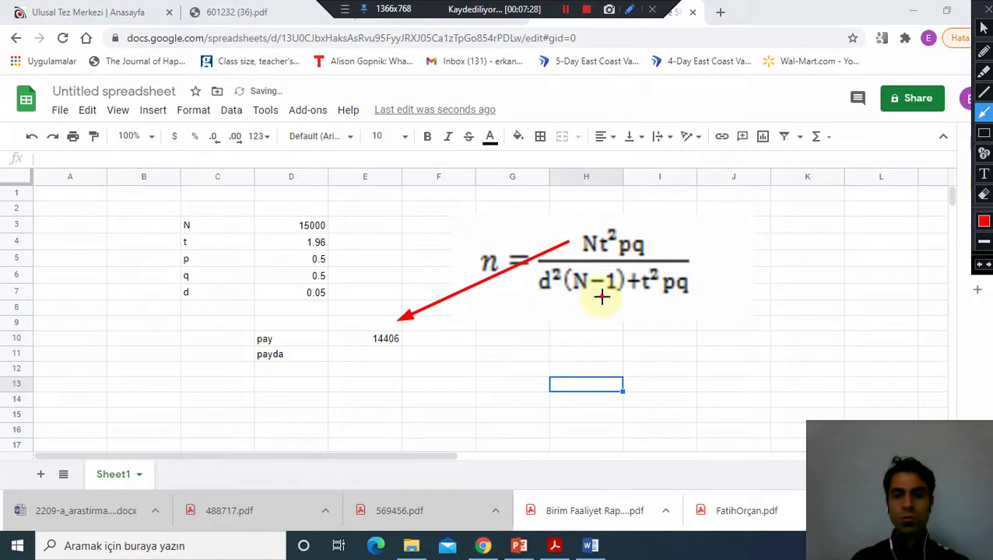
drag(601, 298, 412, 350)
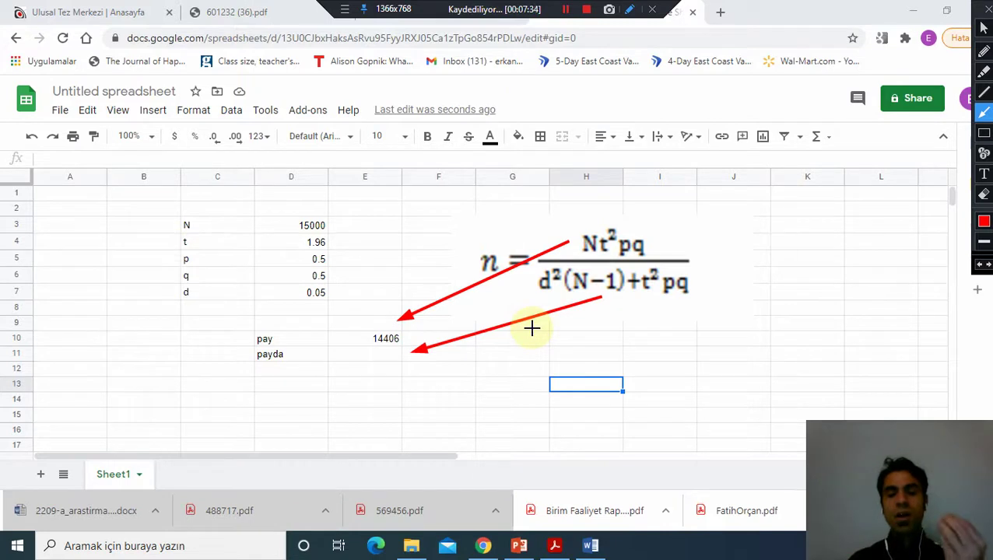
click(981, 28)
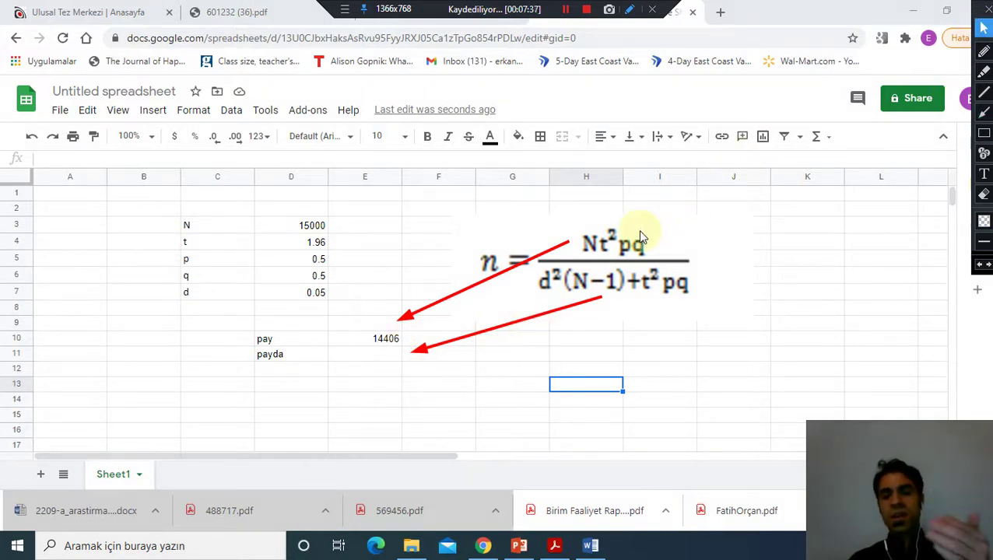
Start E11's denominator formula with the d²(N−1) term: =D7*D7*(D3-1)+
click(355, 361)
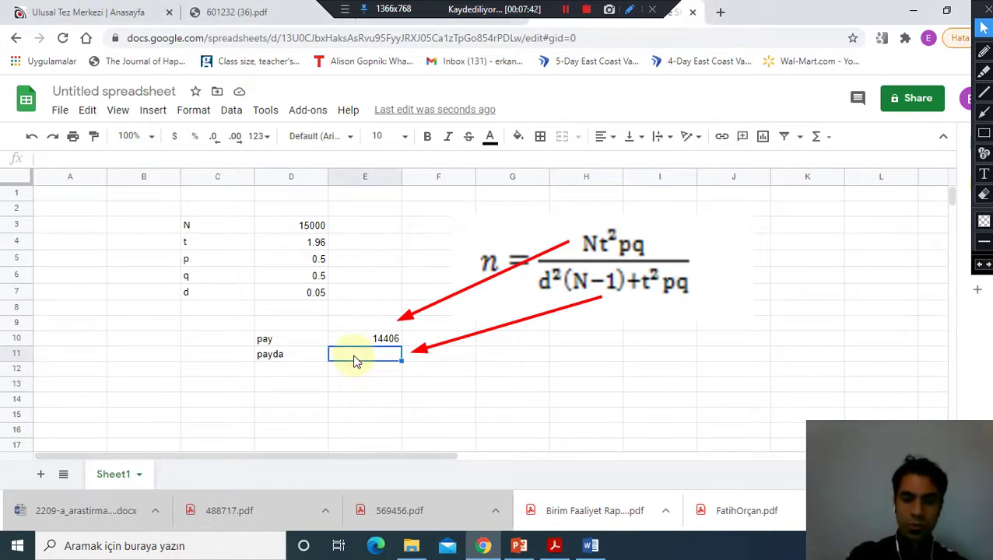
text(=)
click(317, 293)
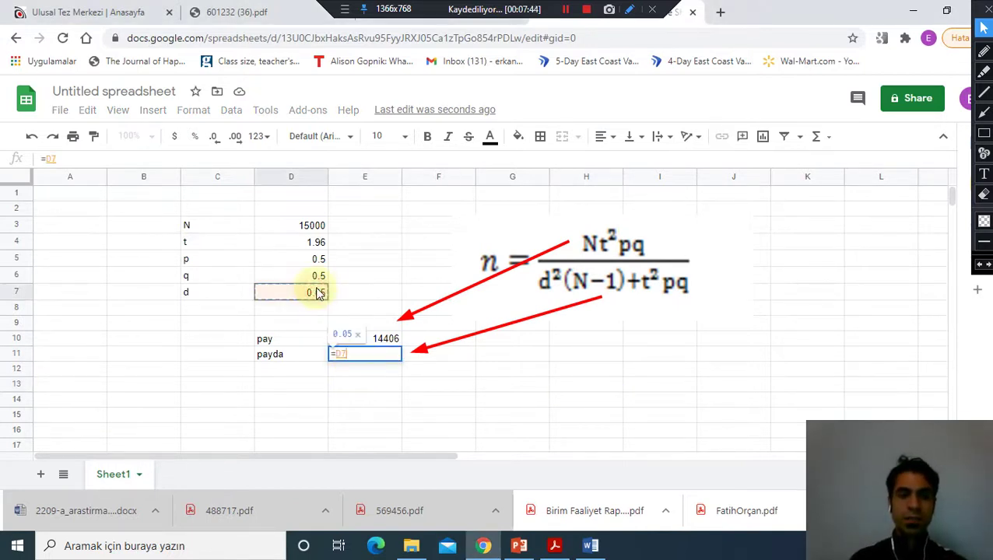
text(*)
click(317, 293)
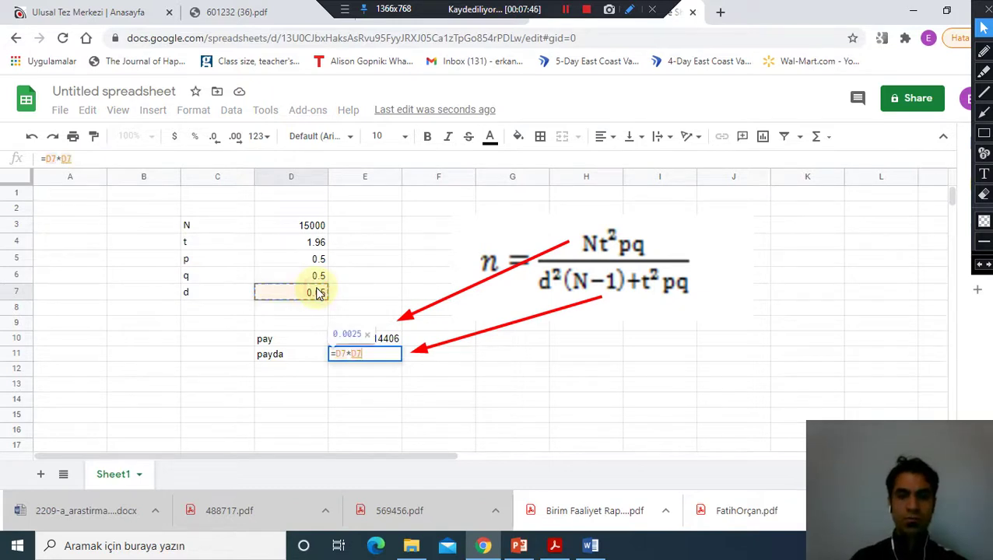
text(*)
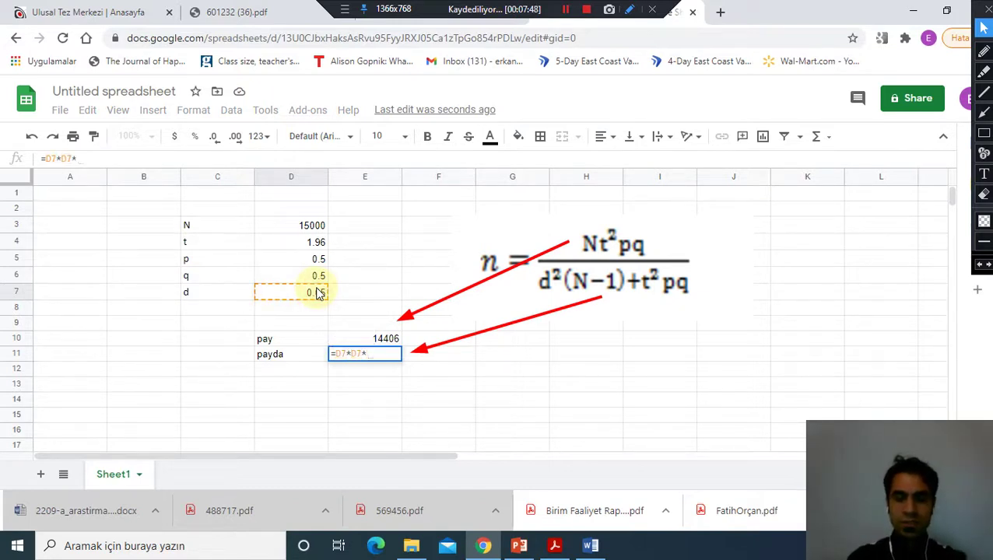
click(307, 225)
text(-1))
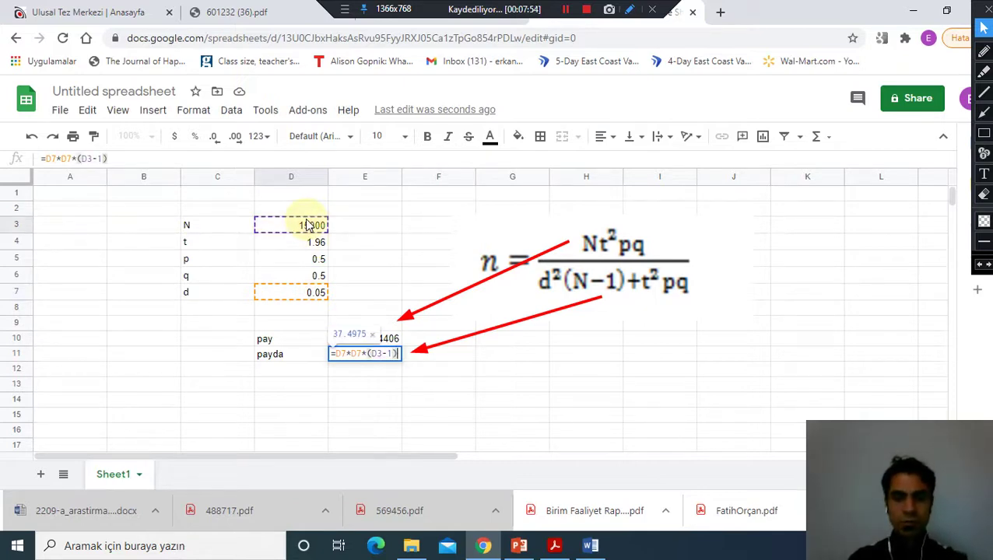
text(+)
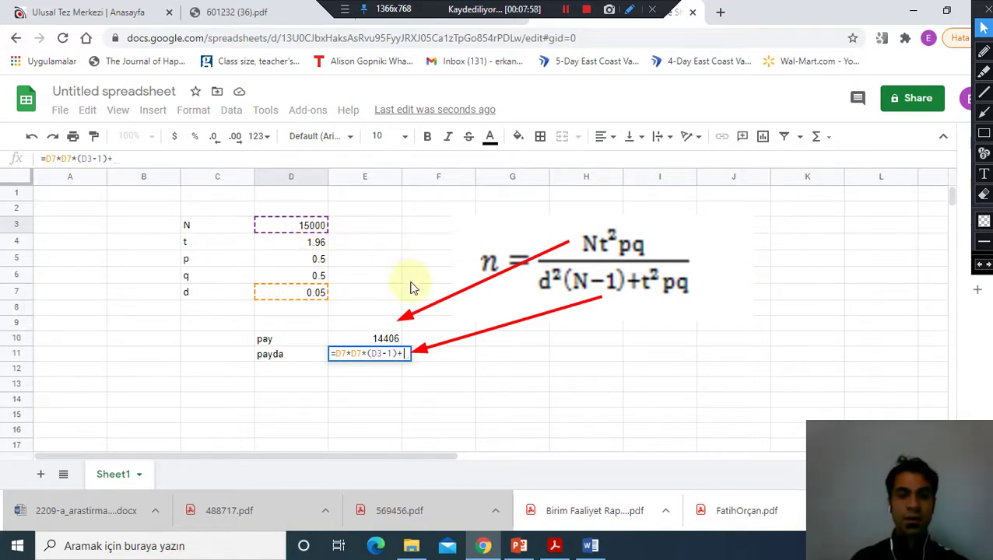
Finish the denominator with D4*D4*D5*D6 so payda evaluates to 38.4579
click(318, 247)
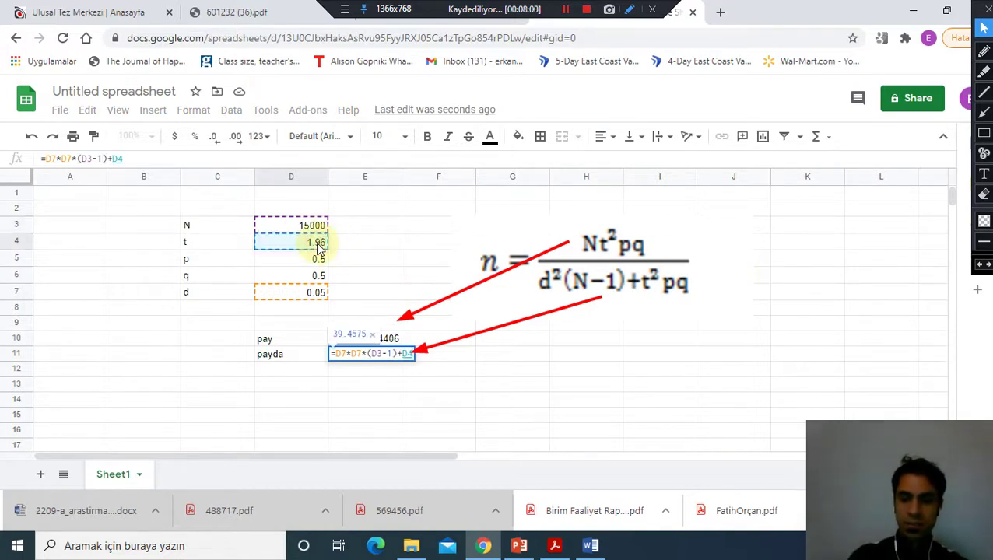
text(*)
click(318, 247)
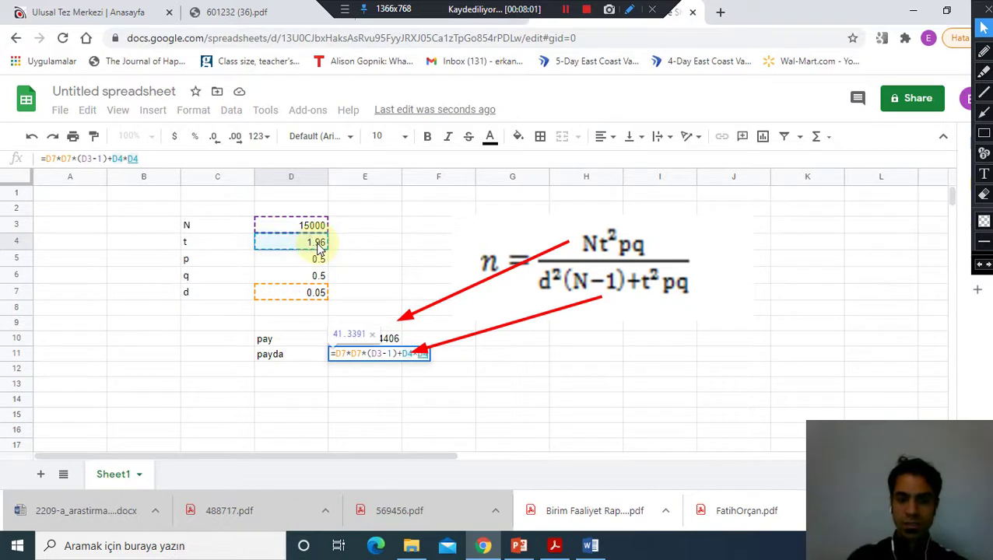
text(*)
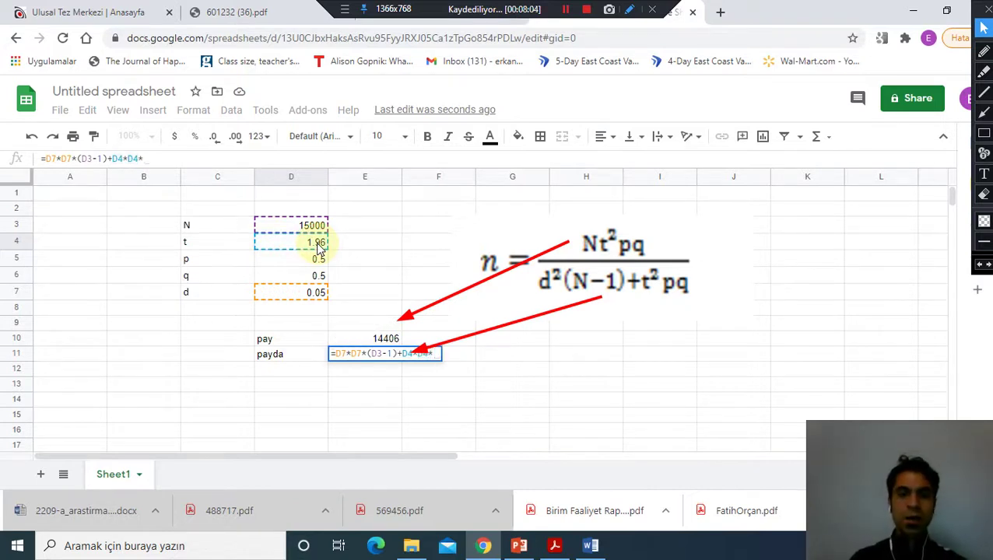
click(318, 261)
text(*)
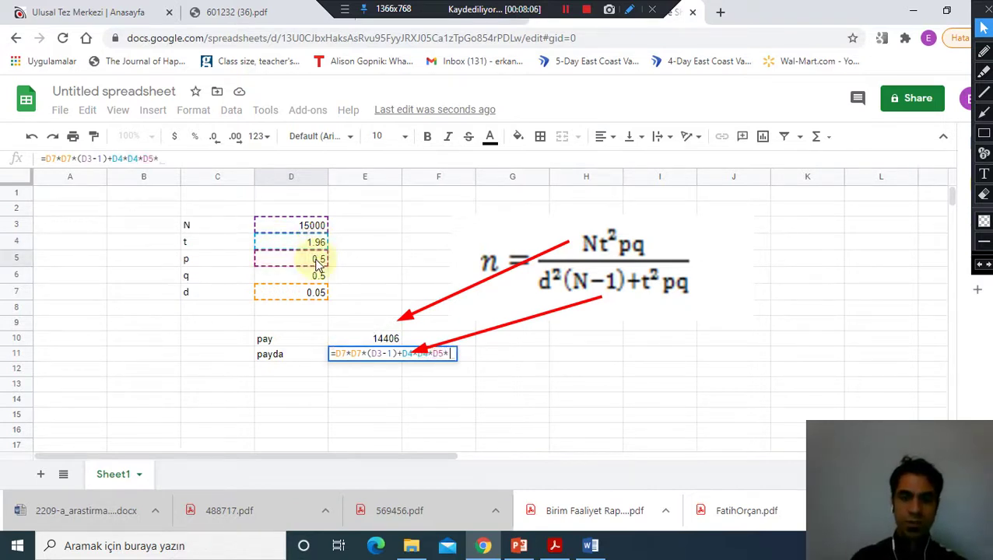
click(305, 281)
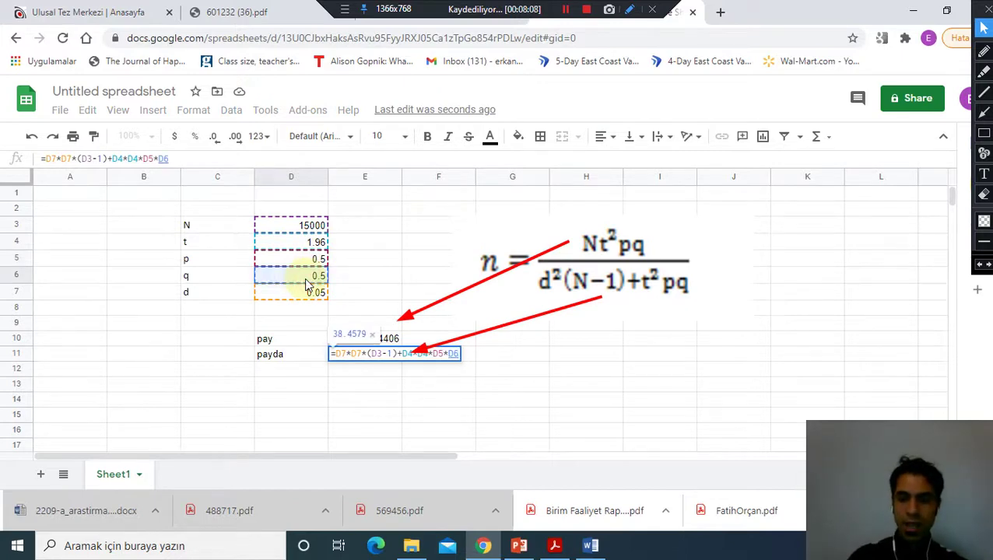
key(Return)
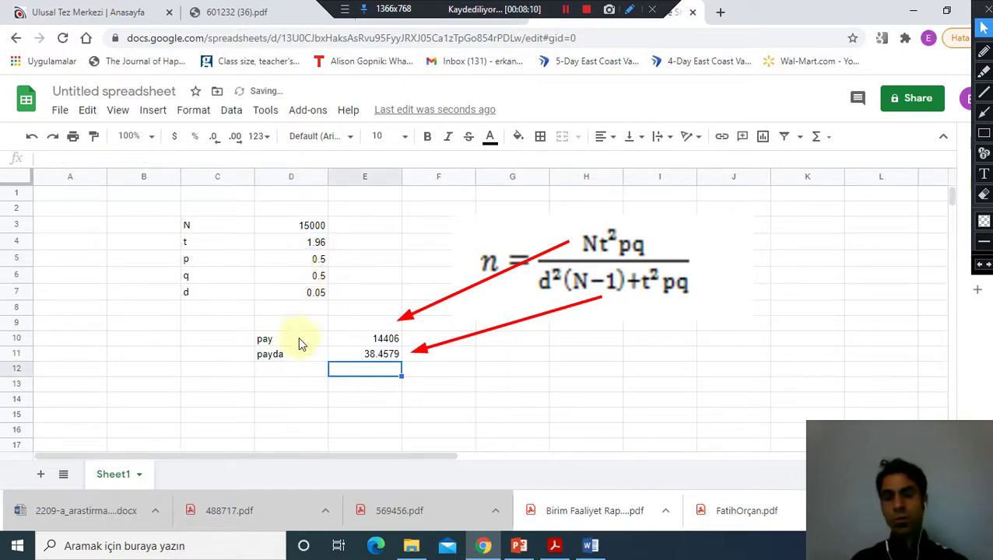
click(350, 385)
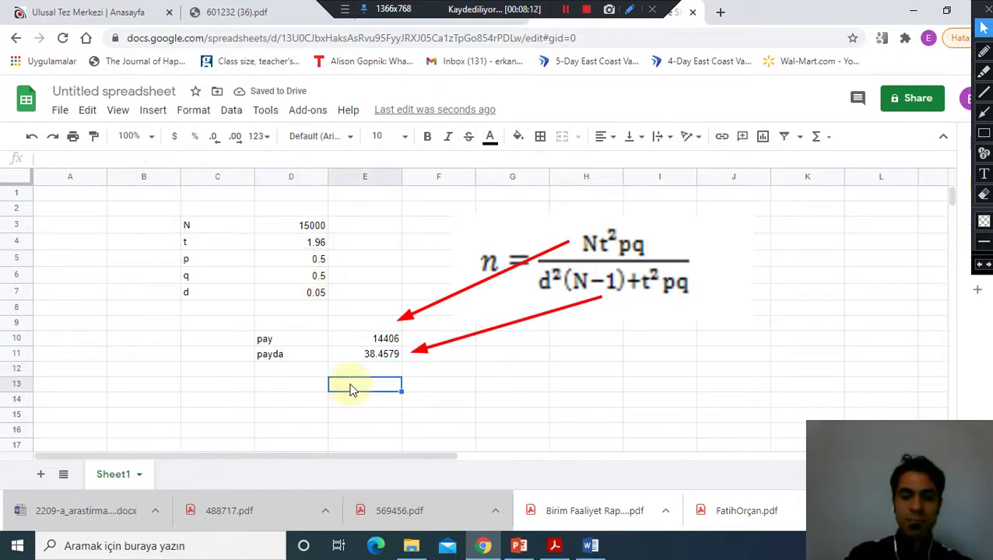
Enter =E10/E11 in E13 to divide pay by payda, giving a sample size of 374.5914363
text(=)
click(368, 341)
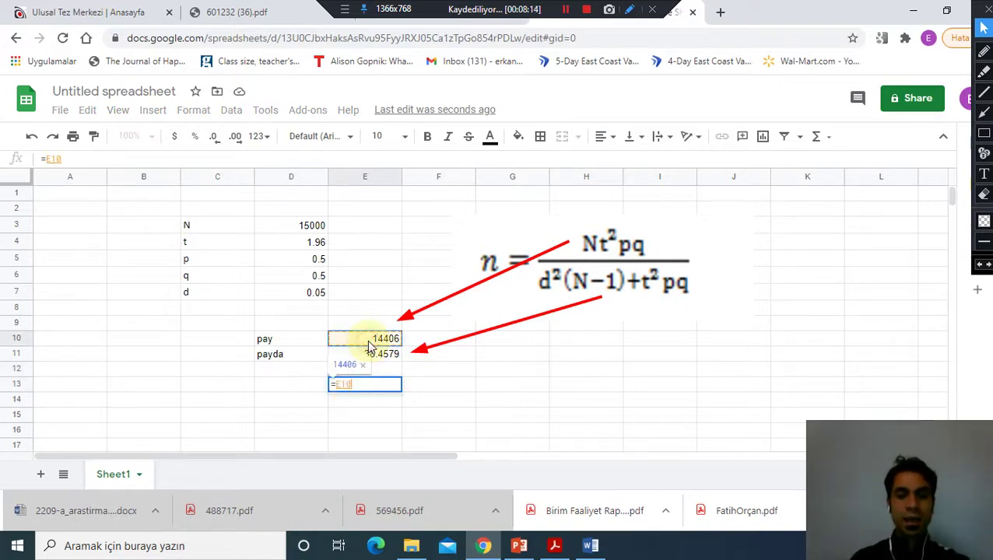
text(/)
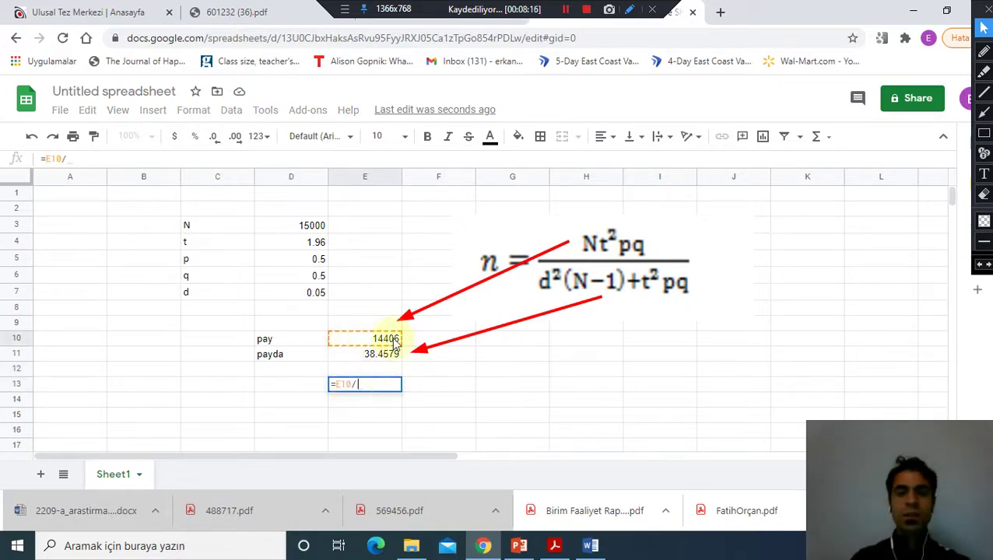
click(390, 355)
key(Return)
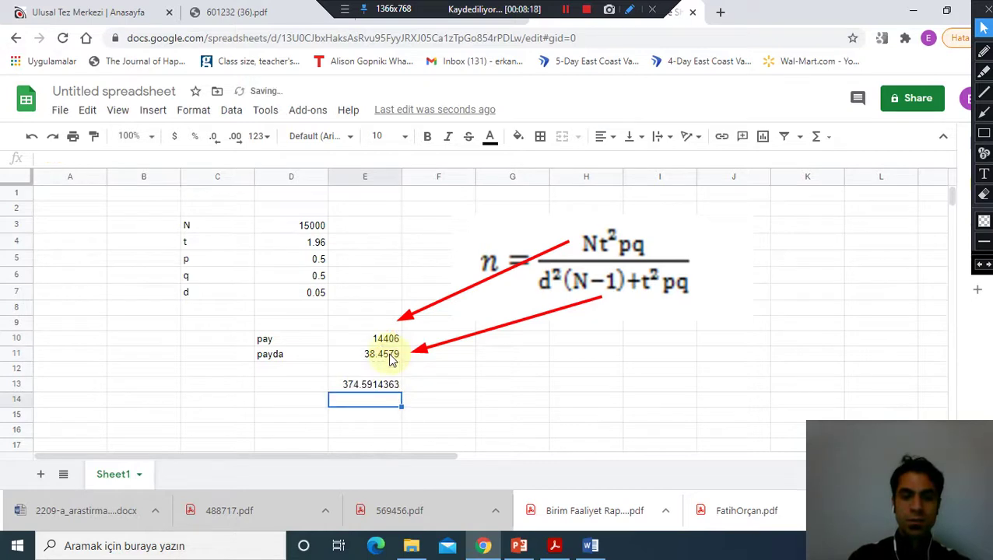
click(392, 387)
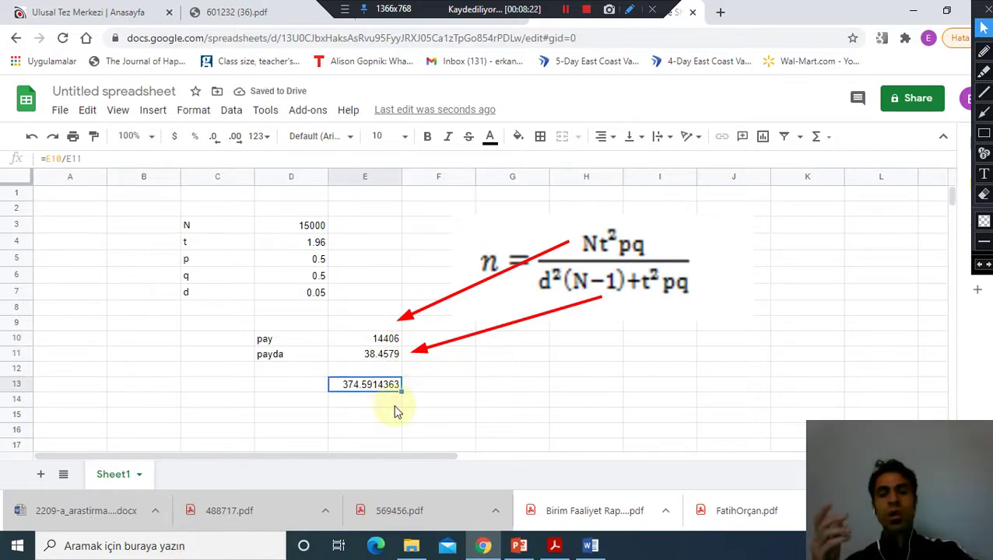
Draw a red arrow from the N value 15000 down to the result in E13
click(319, 228)
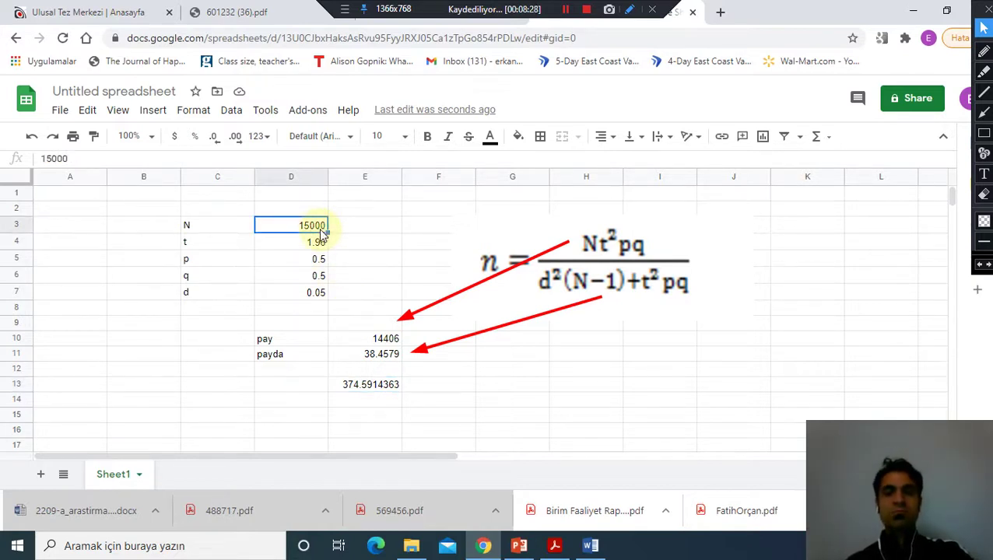
click(983, 113)
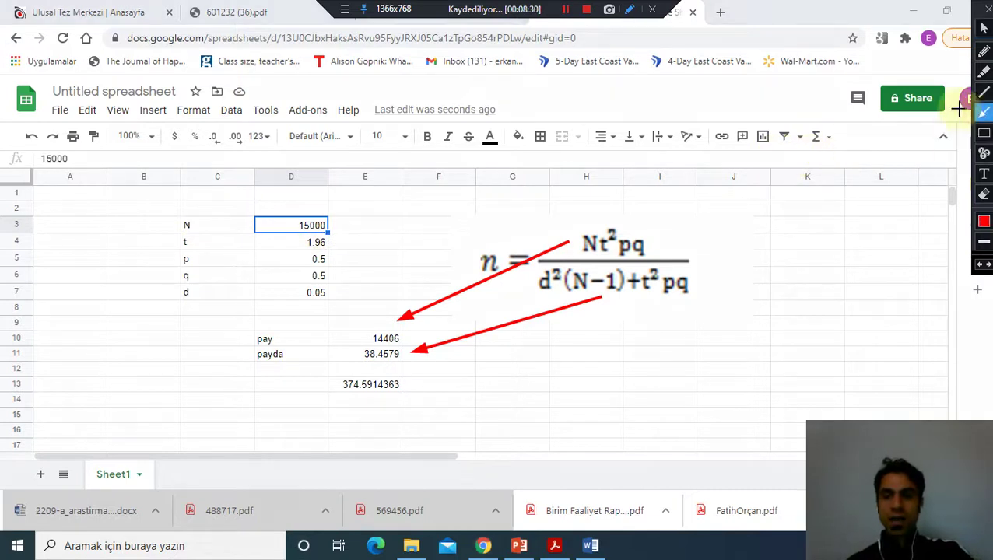
drag(278, 229, 336, 375)
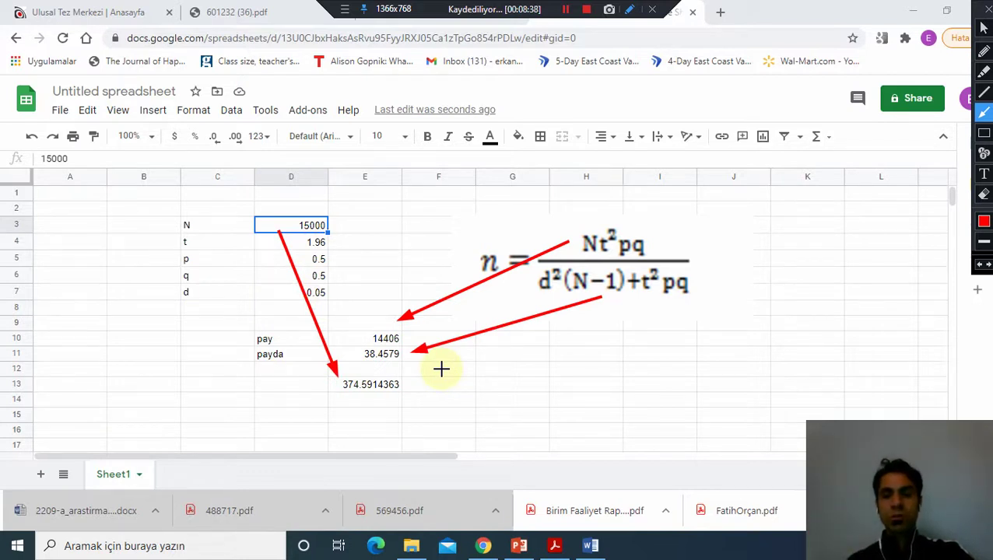
click(983, 27)
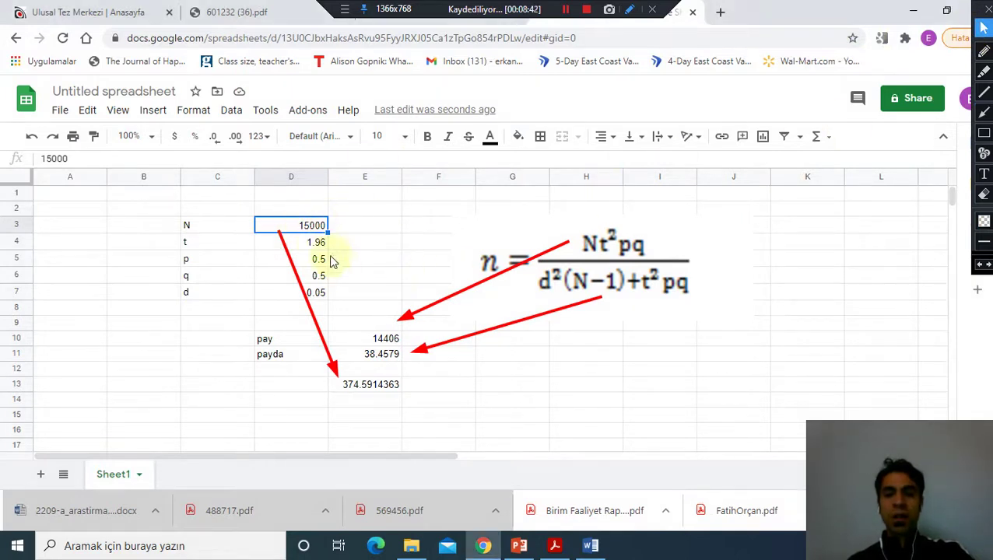
Change N in D3 from 15000 to 1000000, clear the screen arrows, and switch to Ödev7_EPH.pdf
double_click(314, 224)
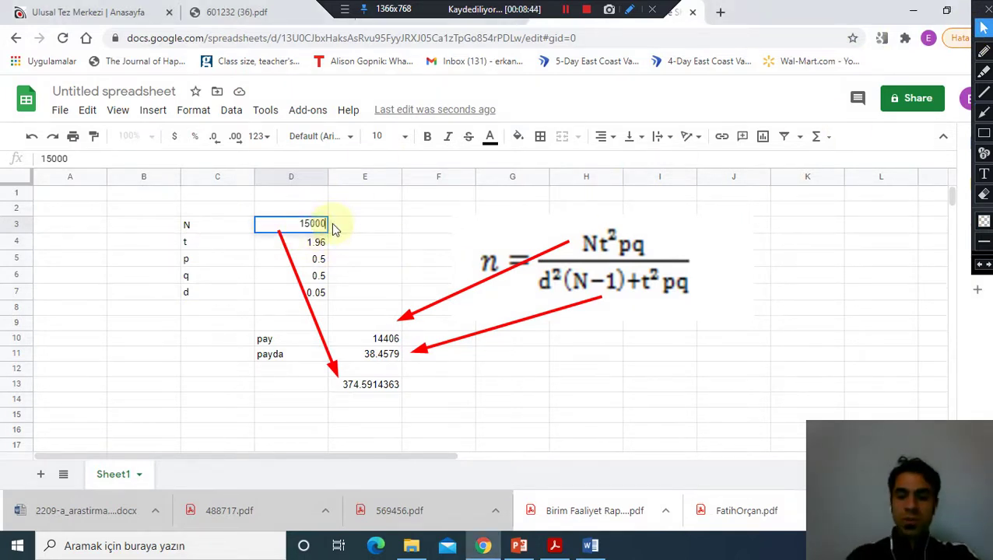
key(BackSpace)
key(BackSpace)
key(BackSpace)
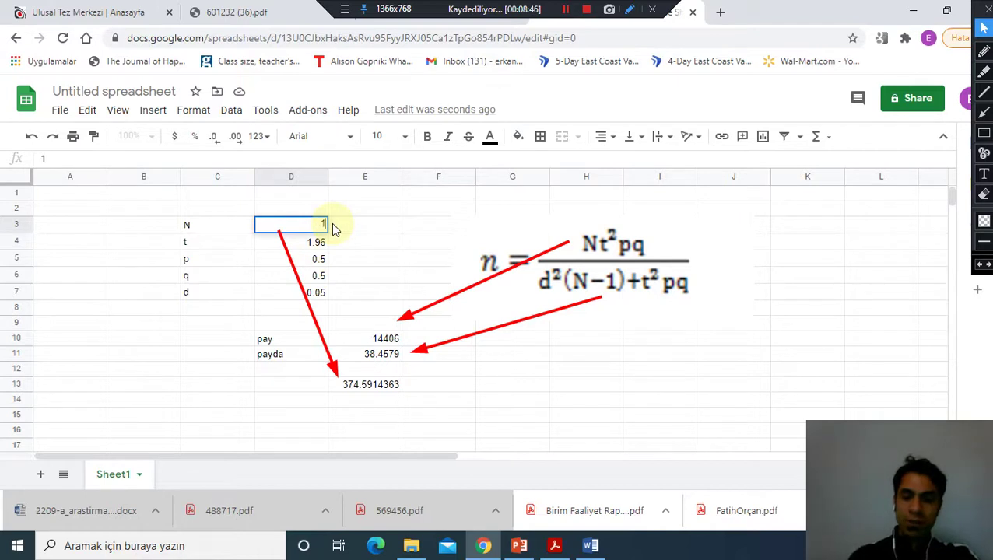
text(000000)
key(Return)
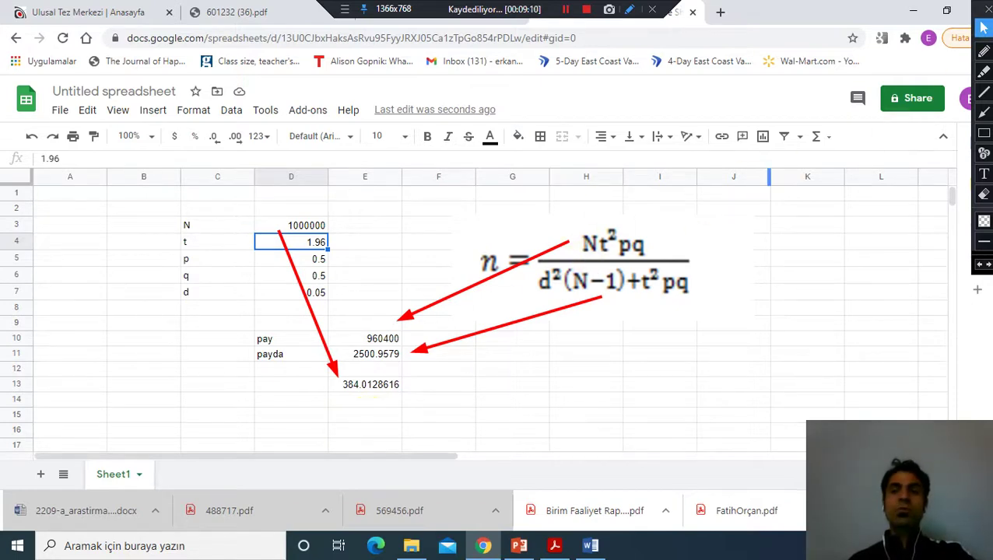
key(Escape)
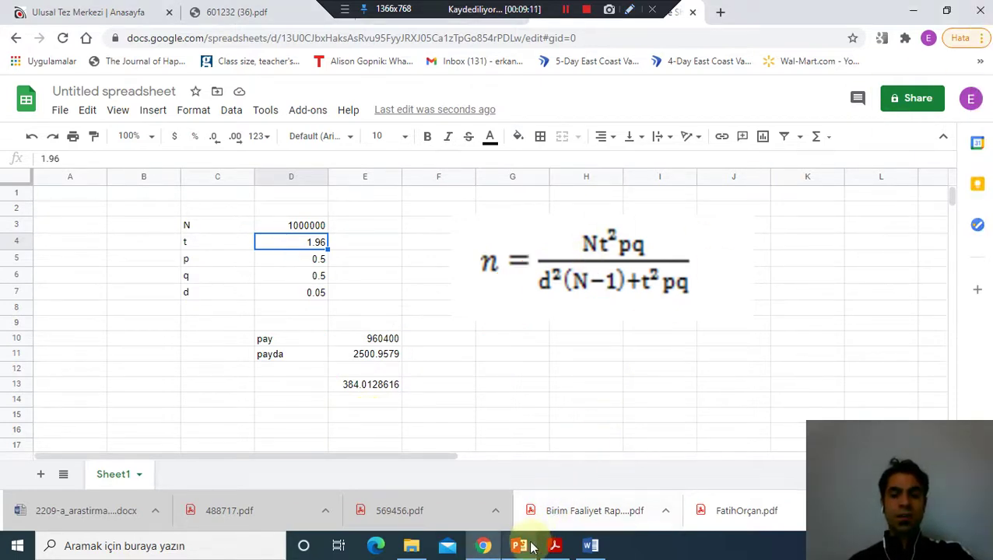
click(555, 546)
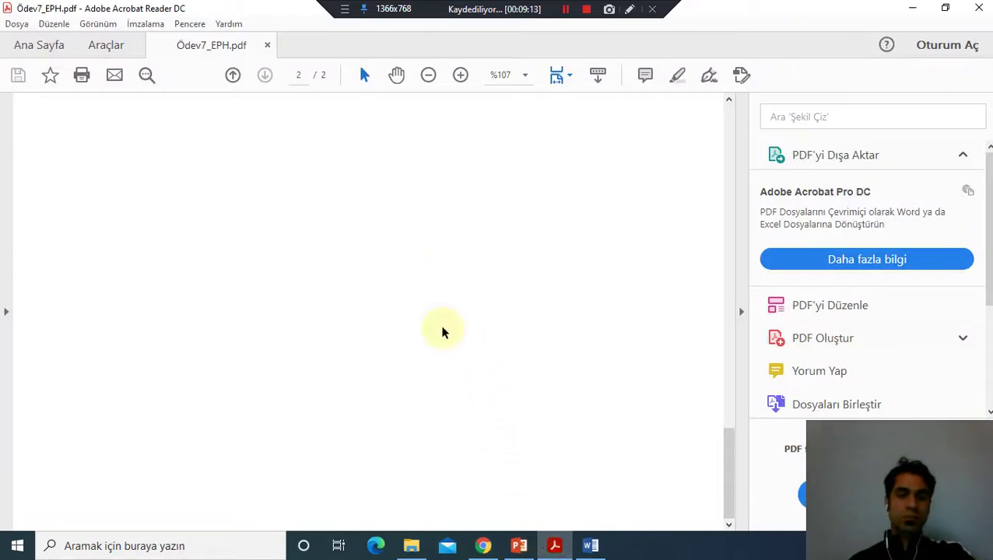
Switch to the thesis PDF 601232 (36).pdf and bring section 4.2 into view
click(483, 545)
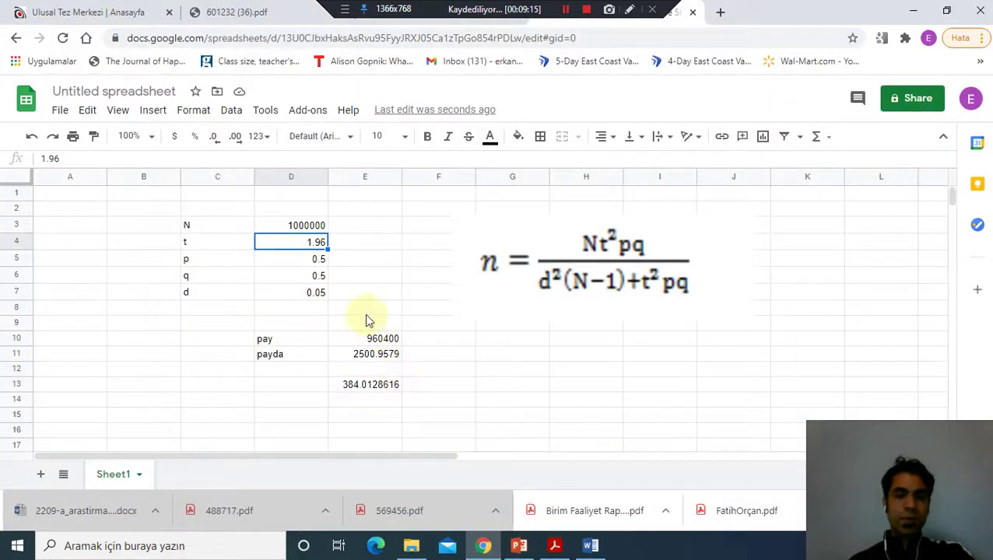
click(234, 12)
scroll(462, 231, up, 2)
scroll(462, 231, down, 2)
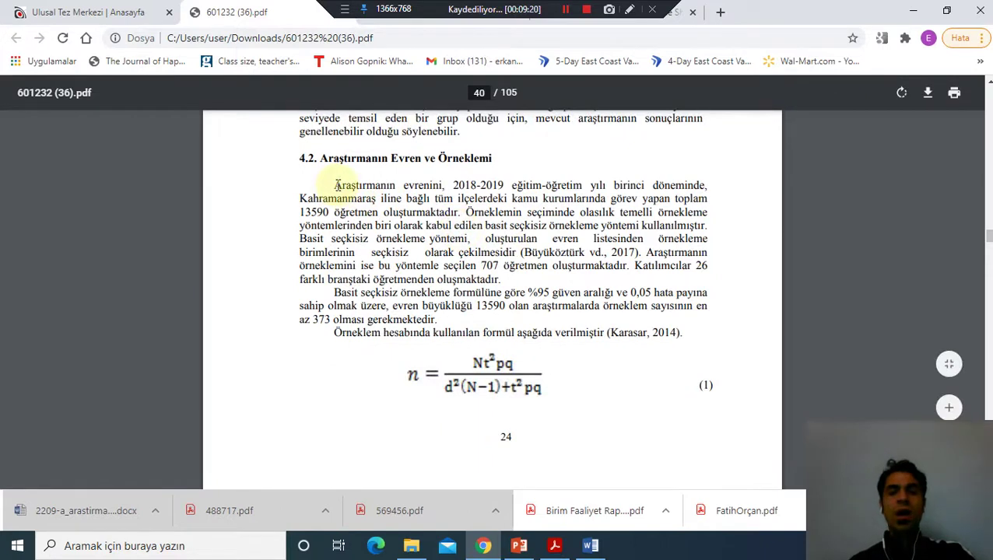
Highlight section 4.2's sentences on the 13590-teacher population, simple random sampling and the 707-teacher sample
mouse_move(335, 185)
mouse_down()
mouse_move(570, 187)
mouse_move(597, 200)
mouse_move(683, 184)
mouse_move(672, 204)
mouse_move(694, 207)
mouse_move(449, 204)
mouse_up()
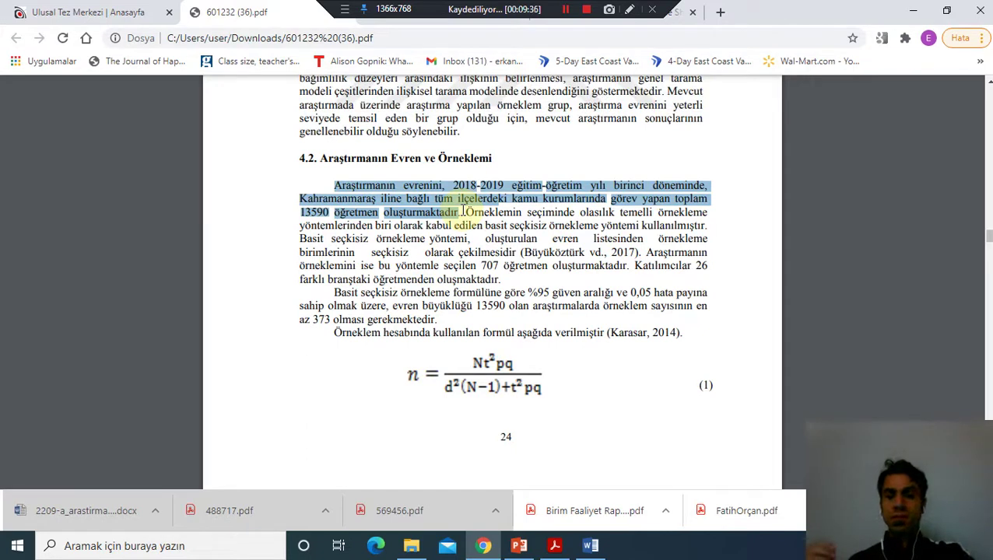
mouse_move(464, 211)
mouse_down()
mouse_move(513, 218)
mouse_move(471, 227)
mouse_up()
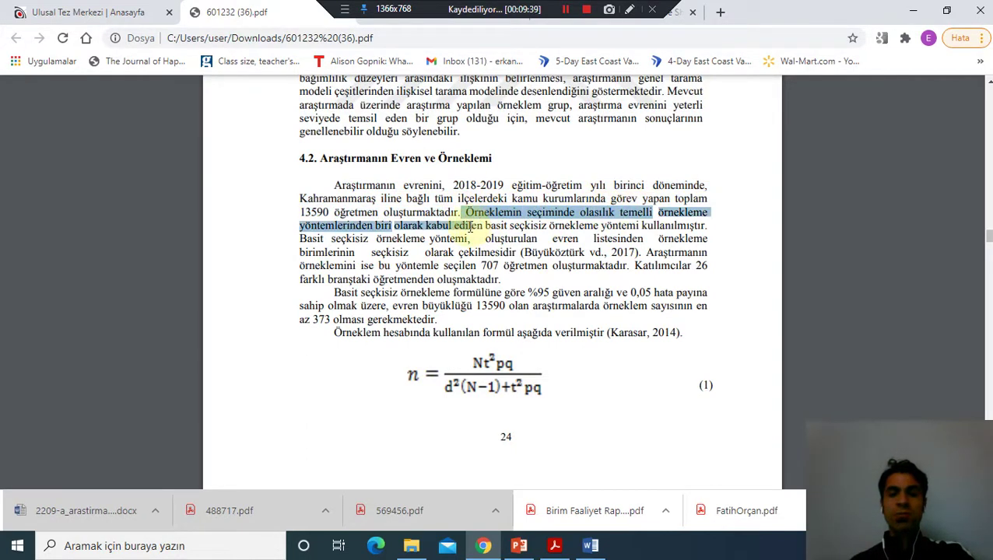
drag(472, 226, 708, 226)
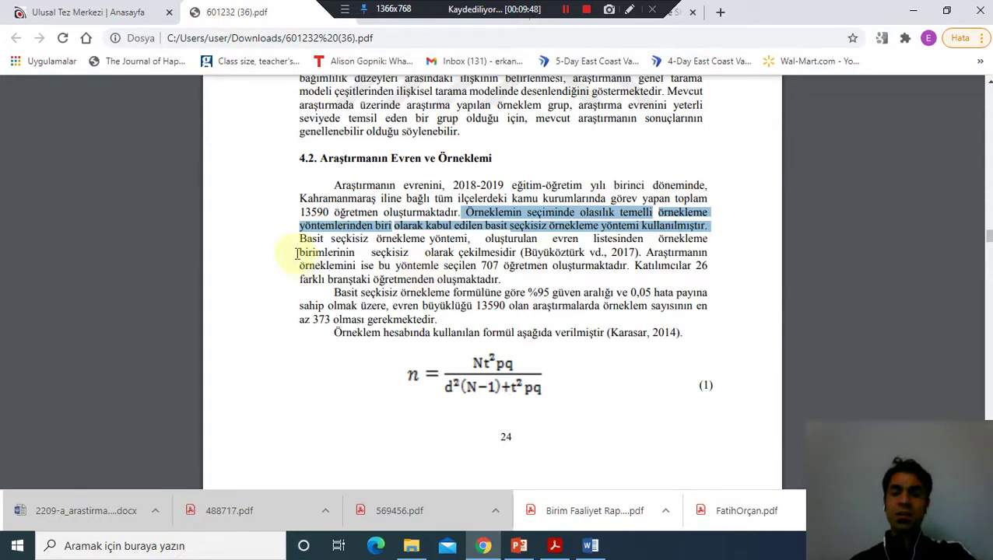
drag(300, 238, 372, 259)
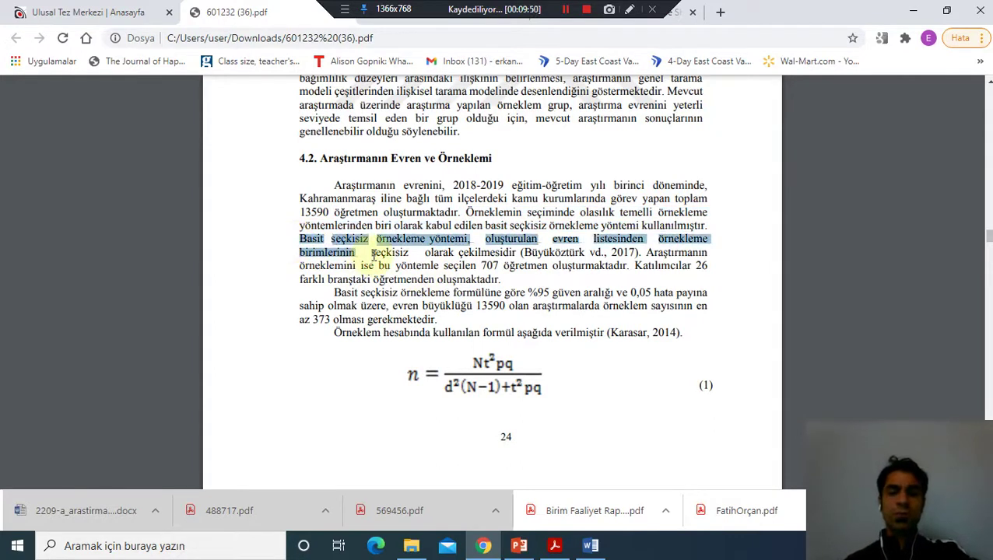
drag(372, 259, 539, 246)
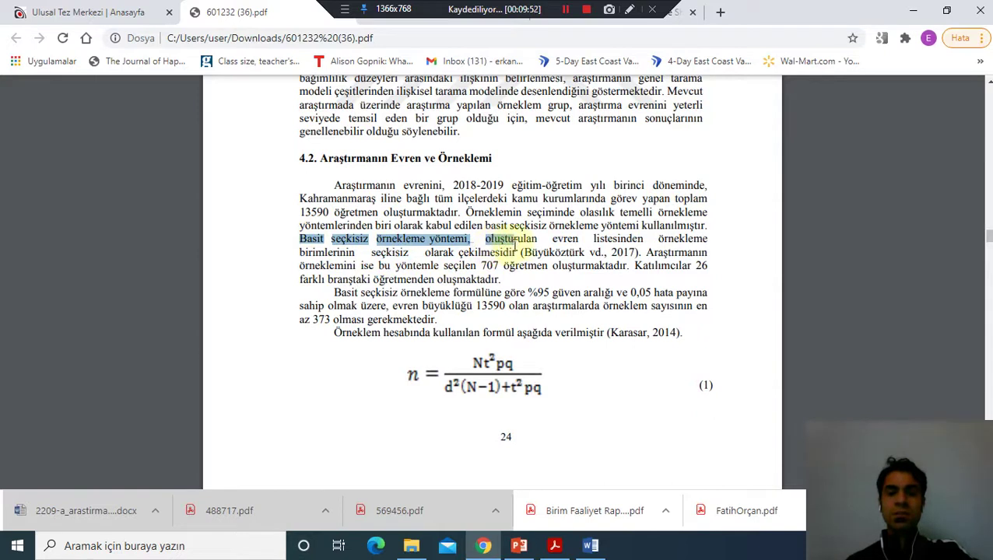
drag(532, 252, 525, 251)
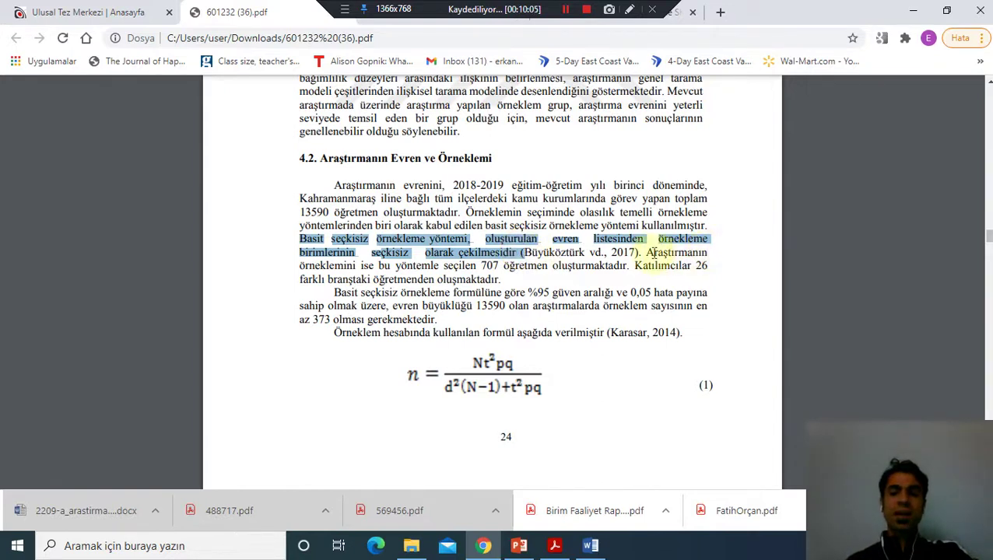
click(652, 252)
drag(652, 253, 503, 279)
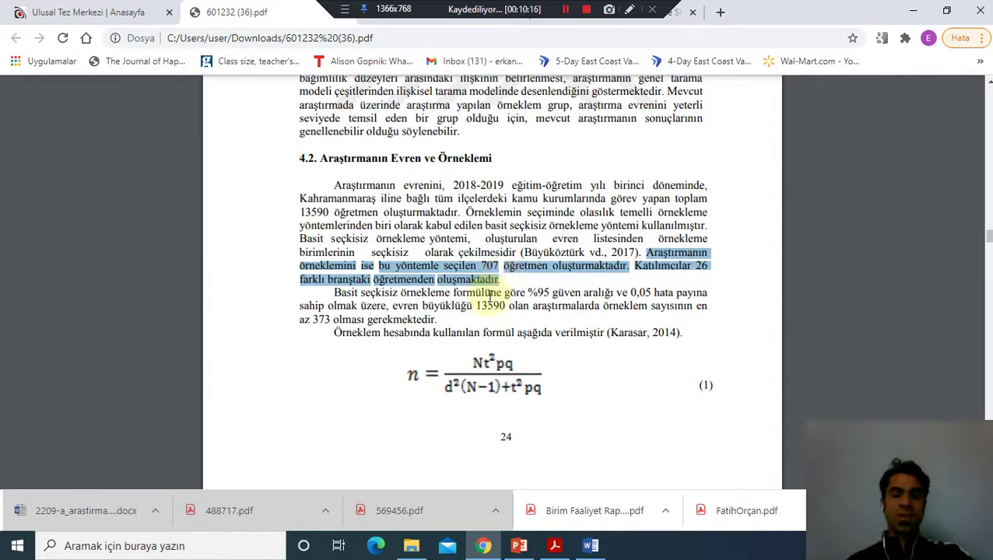
click(486, 312)
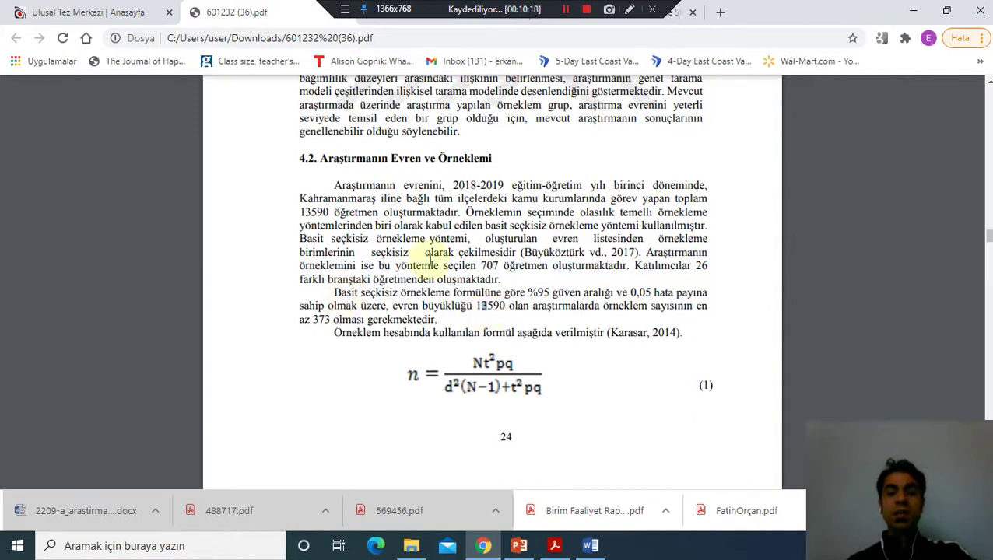
click(637, 7)
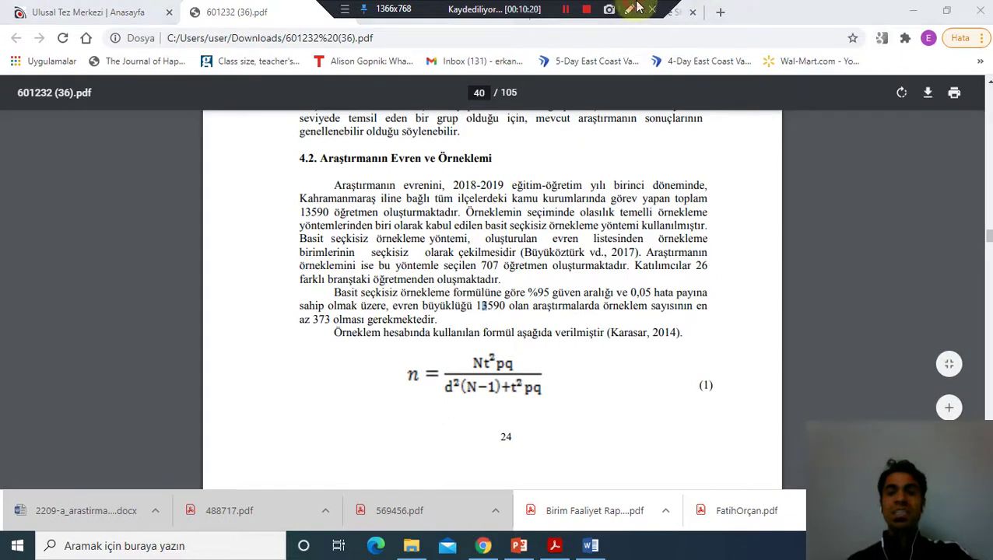
Draw red boxes around the paragraph requiring a sample of 373 and around formula (1)
click(629, 9)
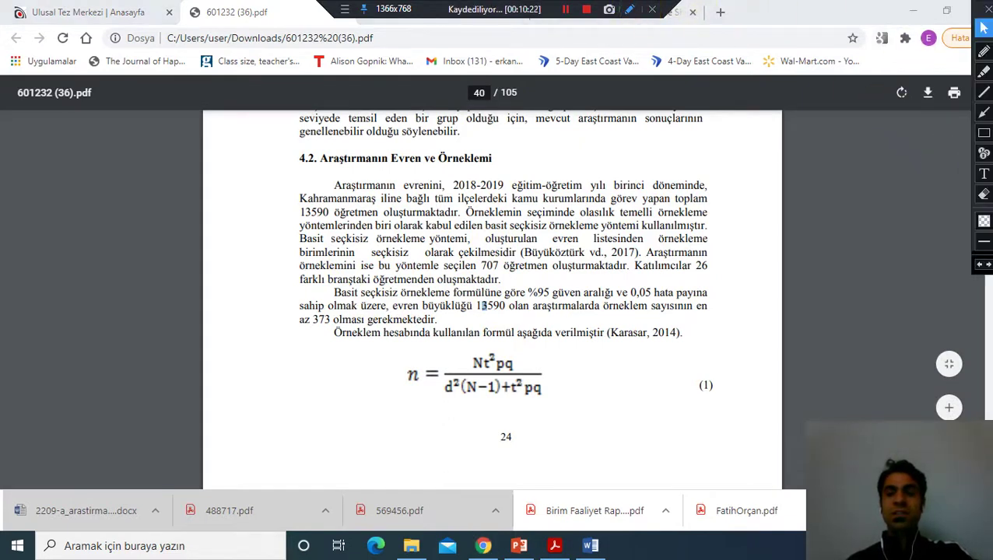
click(984, 132)
drag(260, 281, 745, 329)
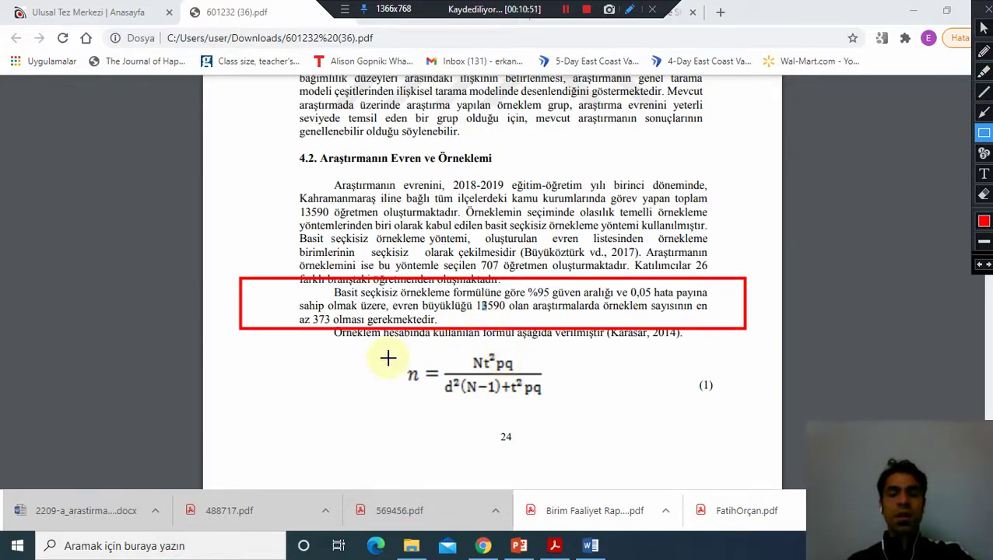
drag(371, 355, 584, 410)
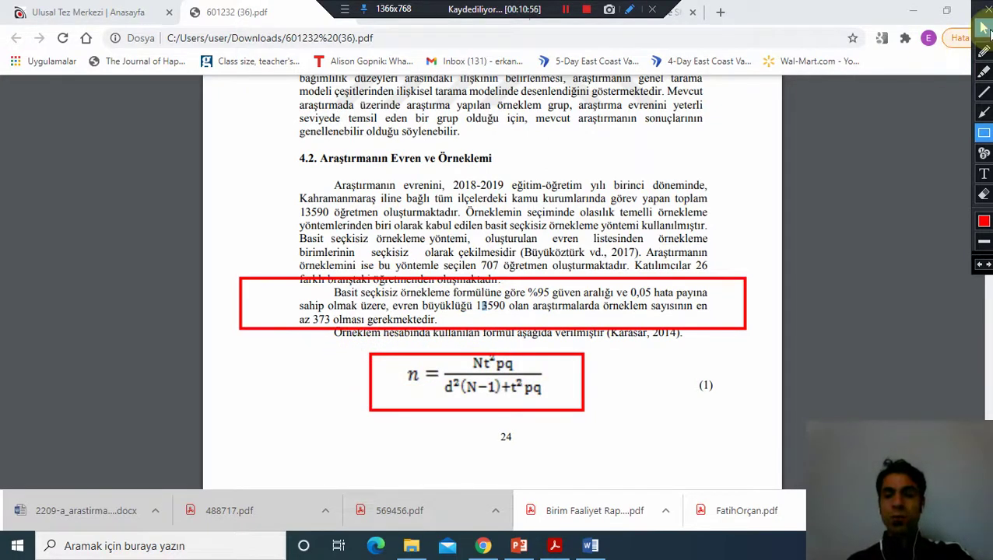
click(983, 28)
Scroll to page 41 and erase the earlier red boxes
scroll(520, 300, down, 4)
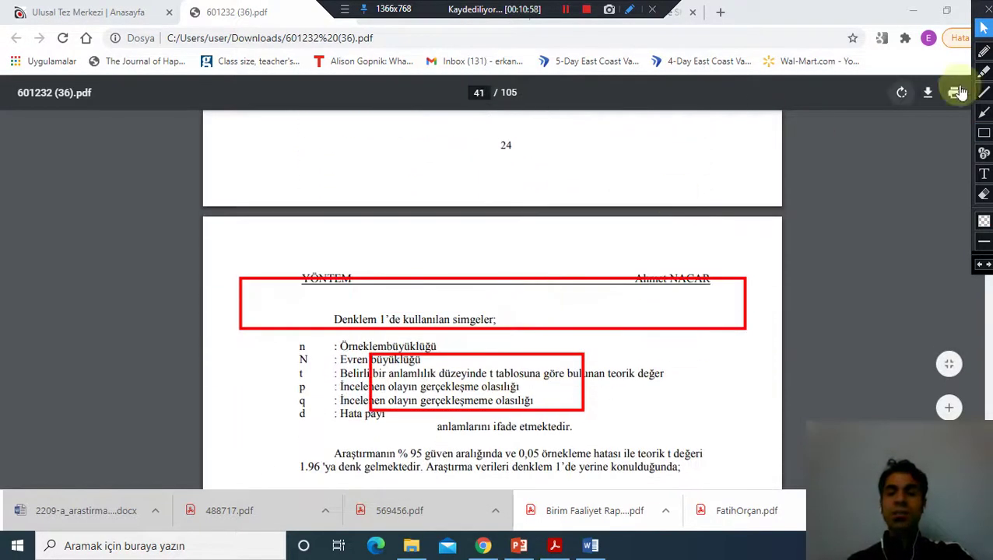
click(984, 196)
drag(201, 227, 799, 437)
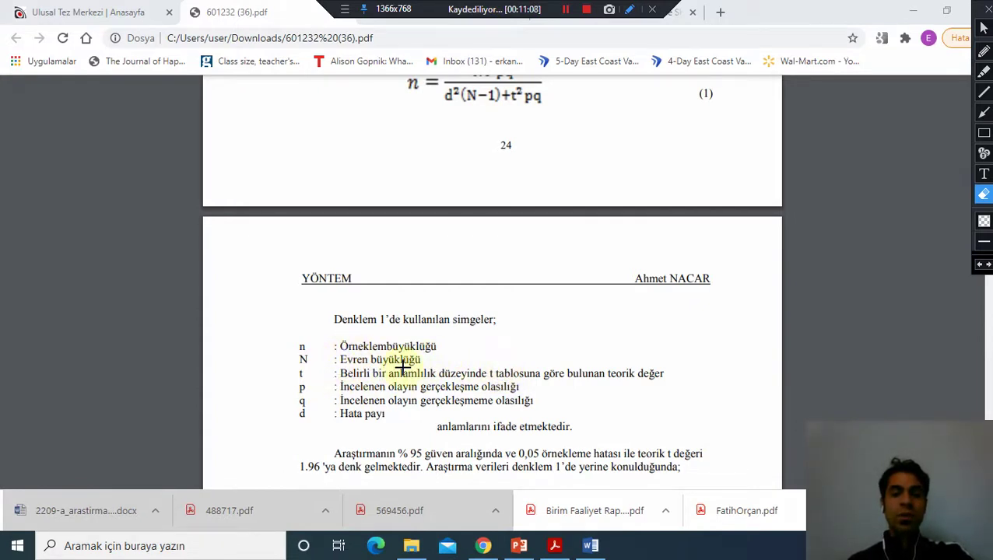
Draw red arrows at the n, N, p and d symbols, then scroll to the calculation giving 373,6258
click(984, 112)
drag(268, 335, 288, 354)
mouse_move(272, 302)
mouse_down()
mouse_move(299, 343)
mouse_move(288, 372)
mouse_up()
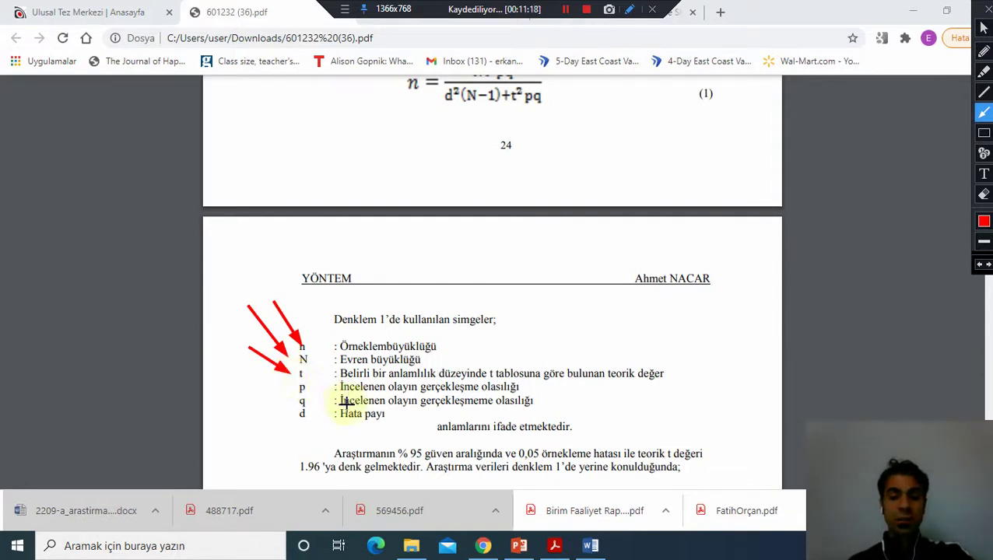
mouse_move(236, 383)
mouse_down()
mouse_move(293, 388)
mouse_move(297, 401)
mouse_up()
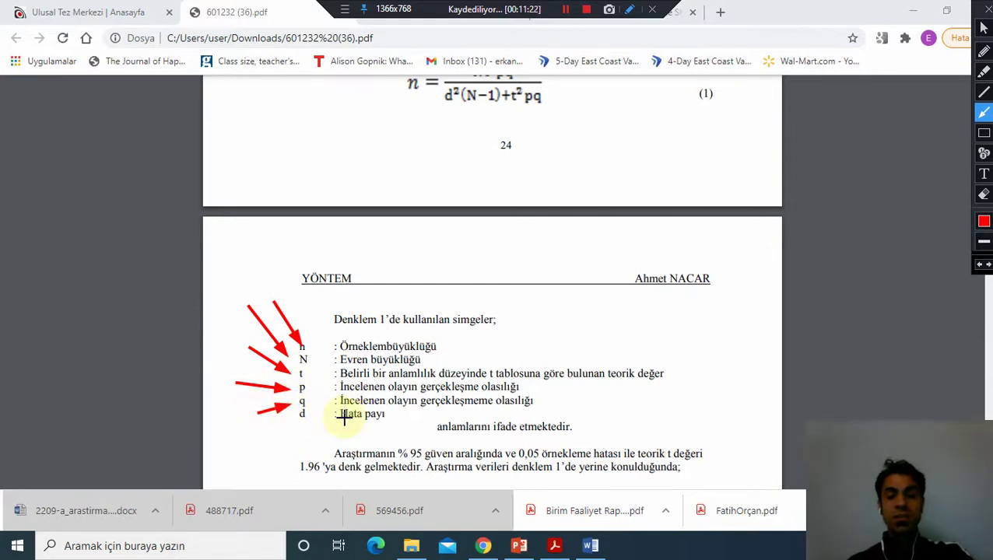
drag(254, 440, 296, 412)
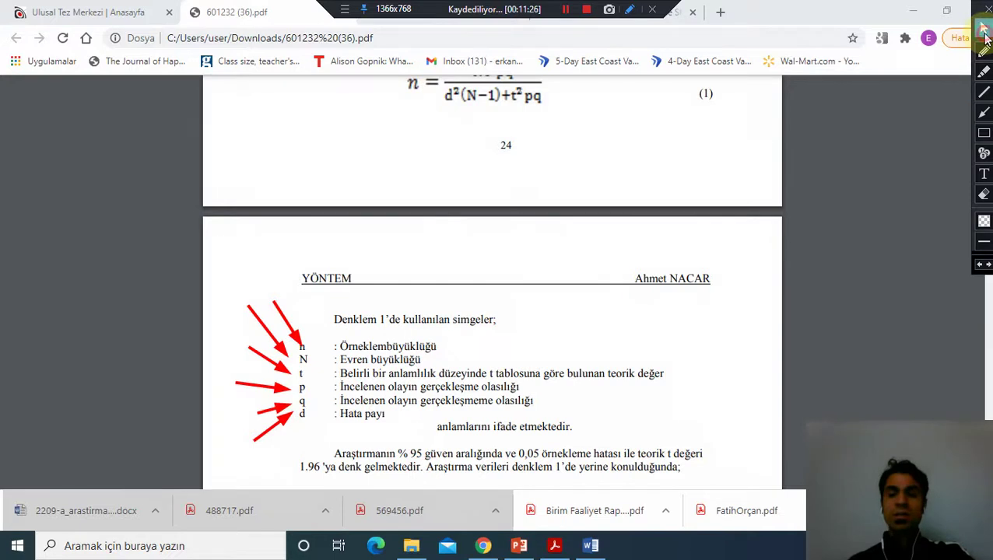
click(984, 27)
scroll(528, 333, down, 2)
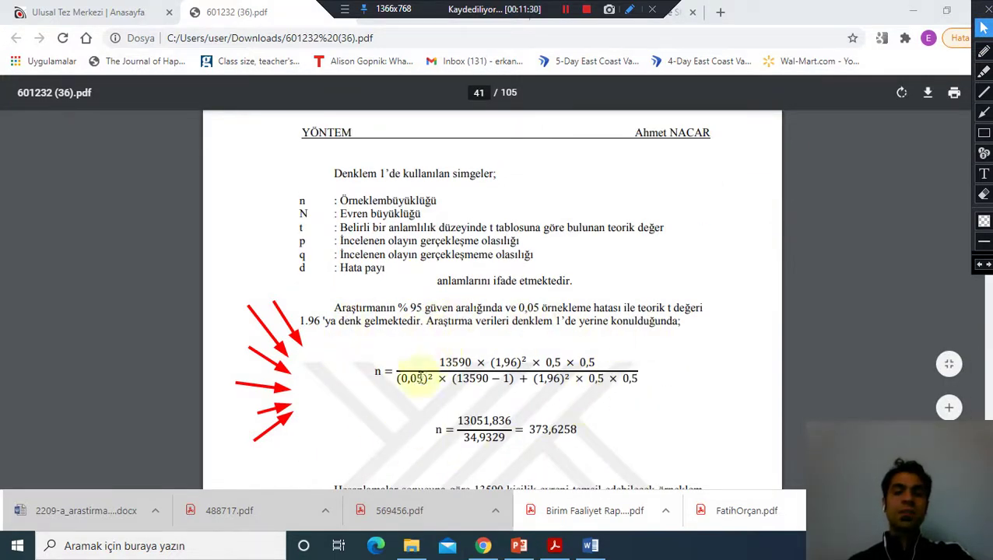
Frame both substituted formulas on page 41 in a red box
click(983, 132)
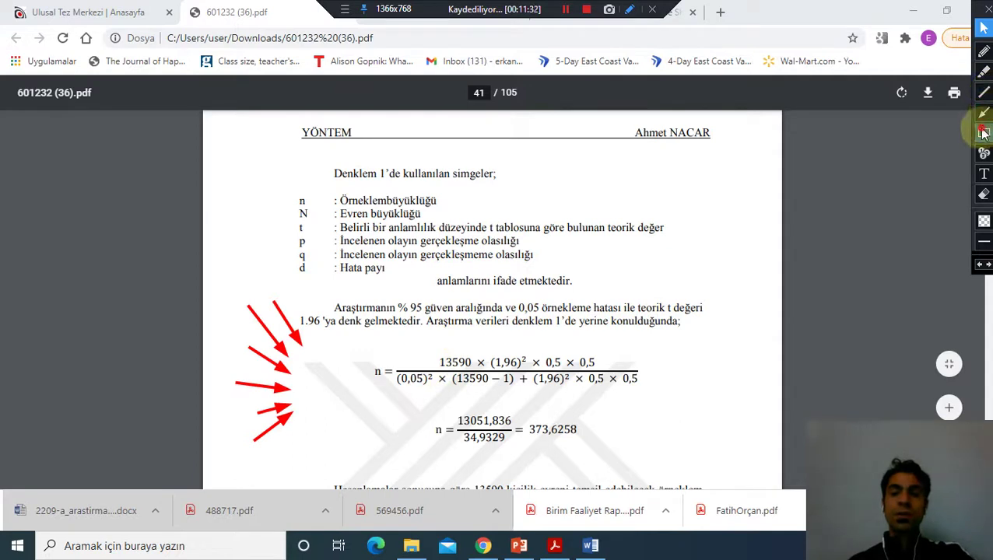
drag(351, 333, 696, 457)
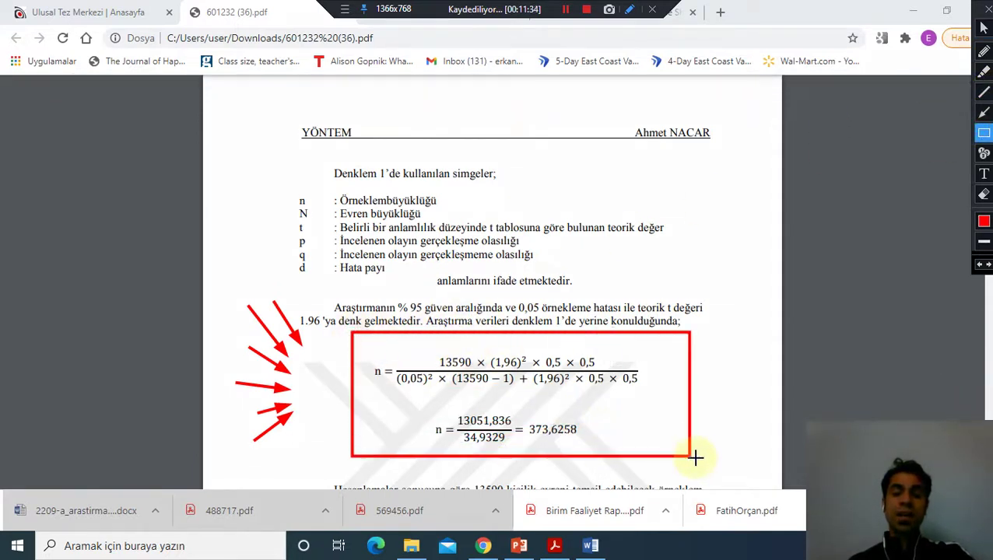
click(983, 27)
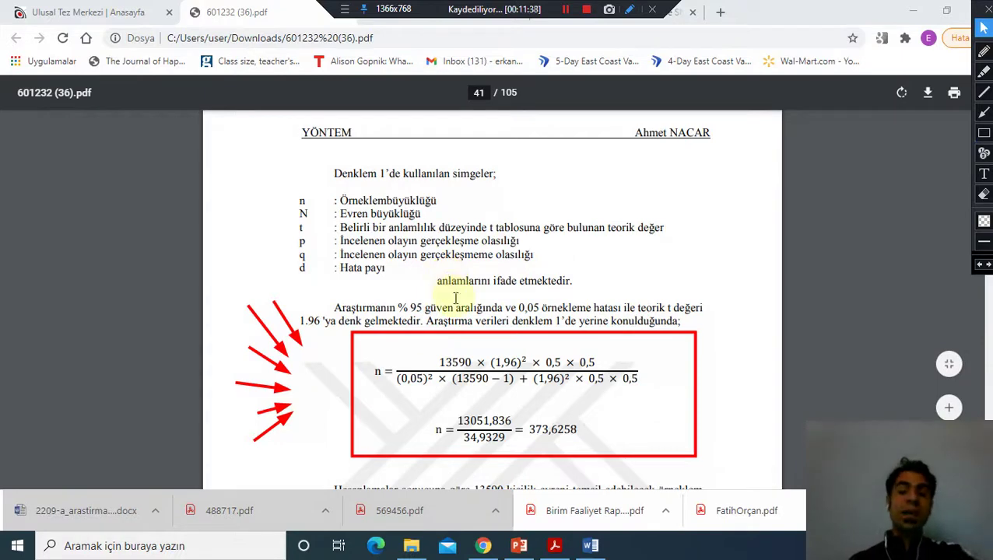
Scroll down and erase all the drawn marks
scroll(458, 298, down, 2)
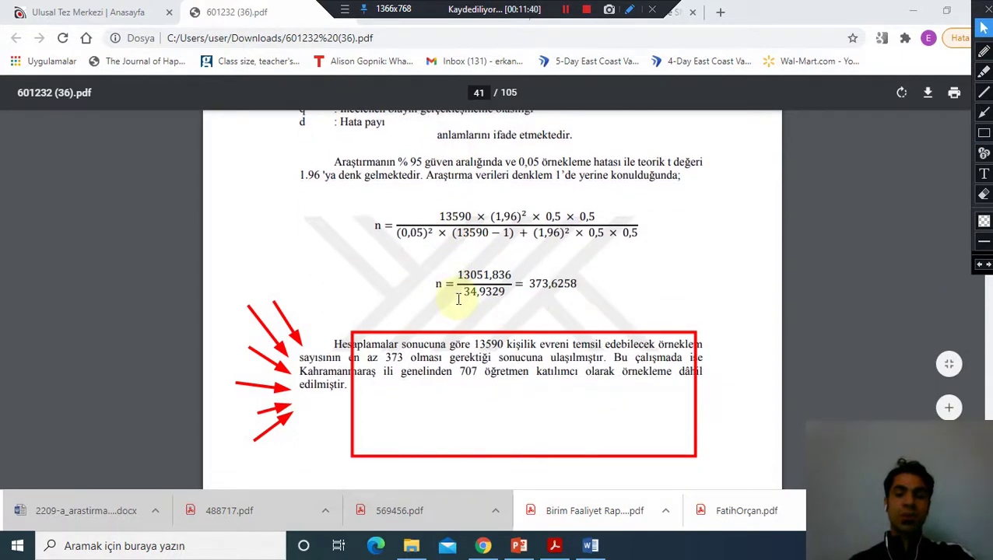
click(983, 194)
drag(208, 245, 705, 409)
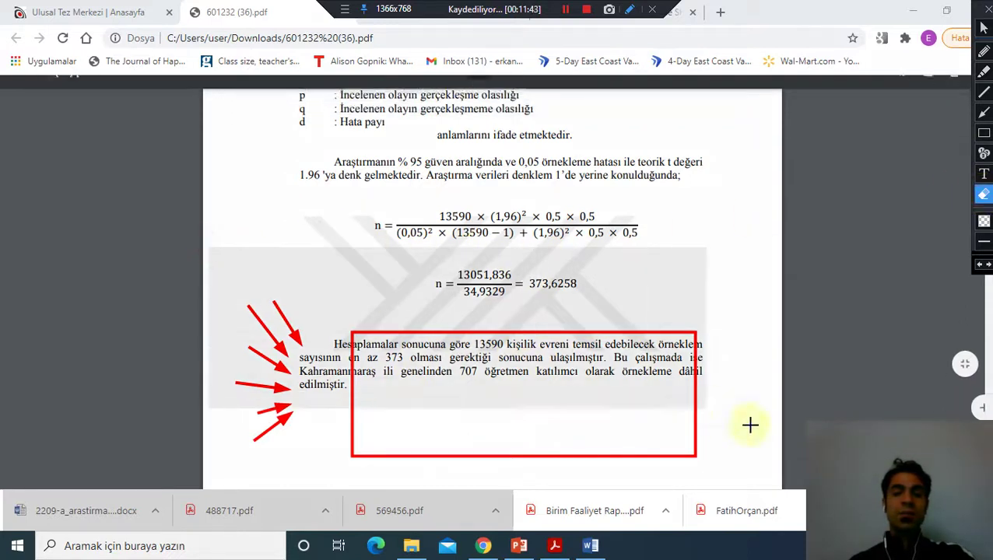
key(ctrl+z)
key(ctrl+z)
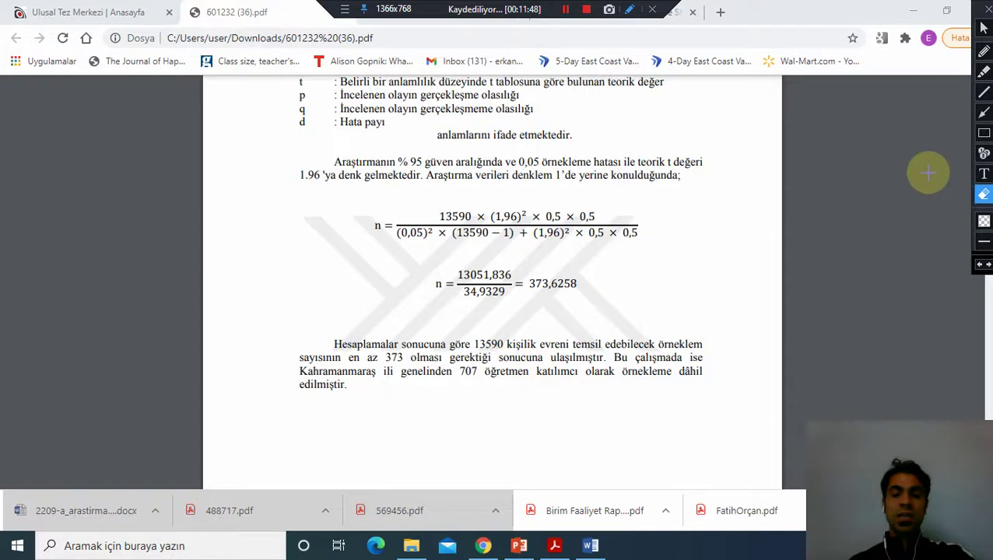
Point a red arrow at the paragraph concluding 373 is the minimum sample for 13590
click(983, 112)
drag(233, 291, 292, 340)
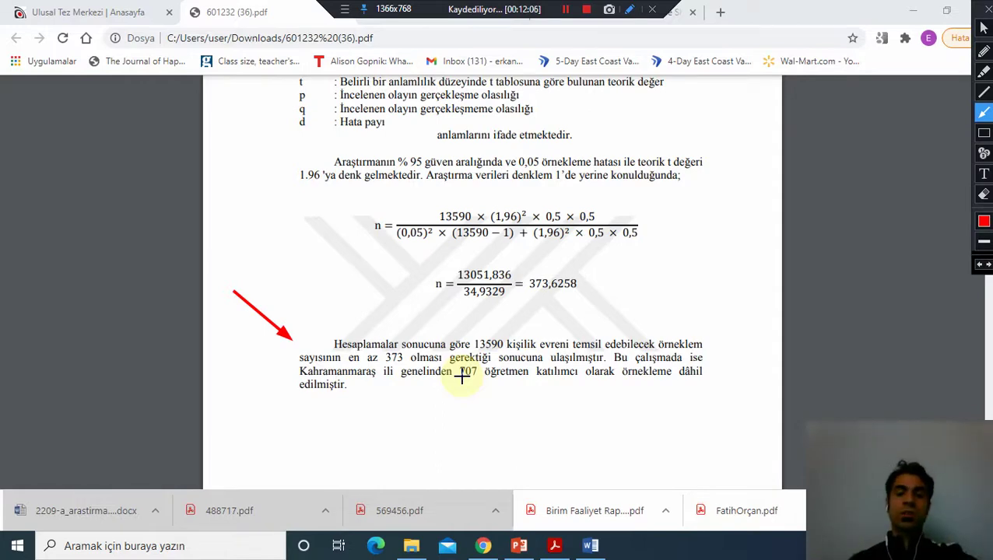
click(983, 27)
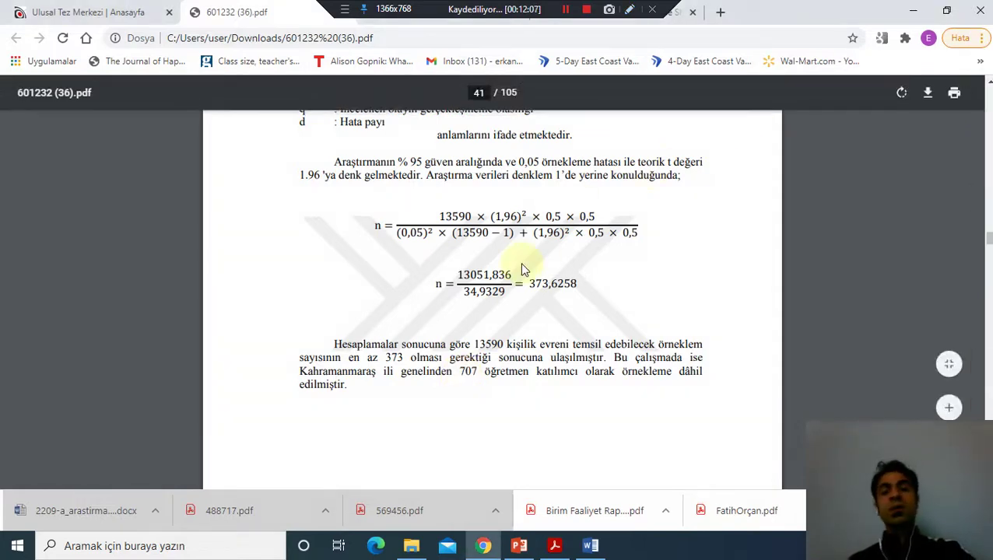
Scroll through pages 40–41, select 707, return to formula (1) and re-enable screen drawing
scroll(523, 269, up, 2)
scroll(523, 268, down, 3)
drag(460, 299, 489, 311)
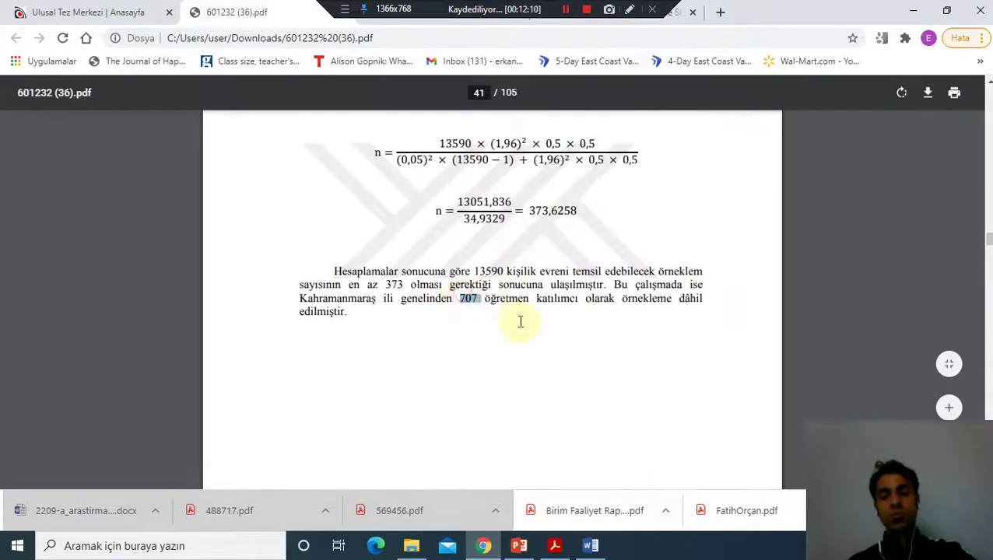
scroll(490, 311, up, 3)
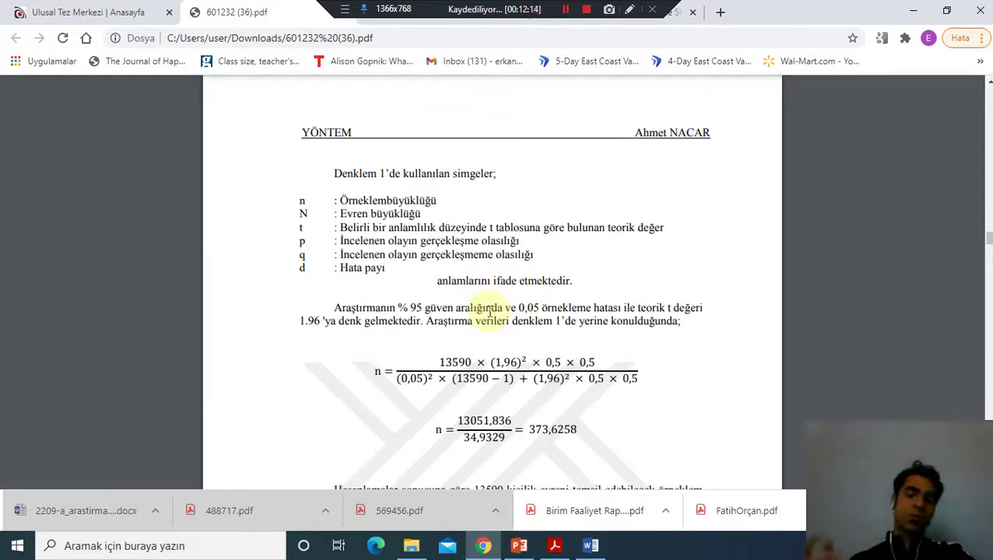
scroll(489, 311, up, 5)
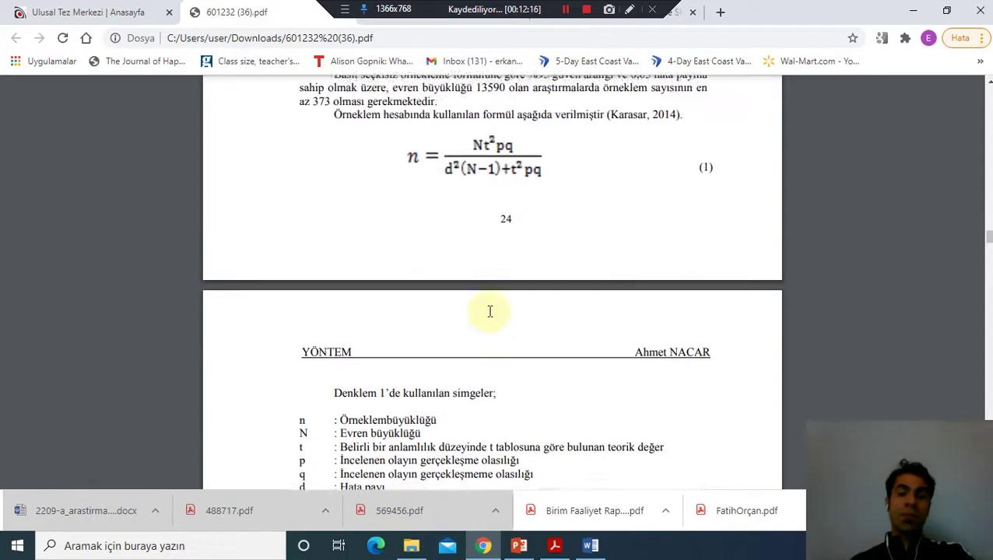
scroll(489, 311, down, 1)
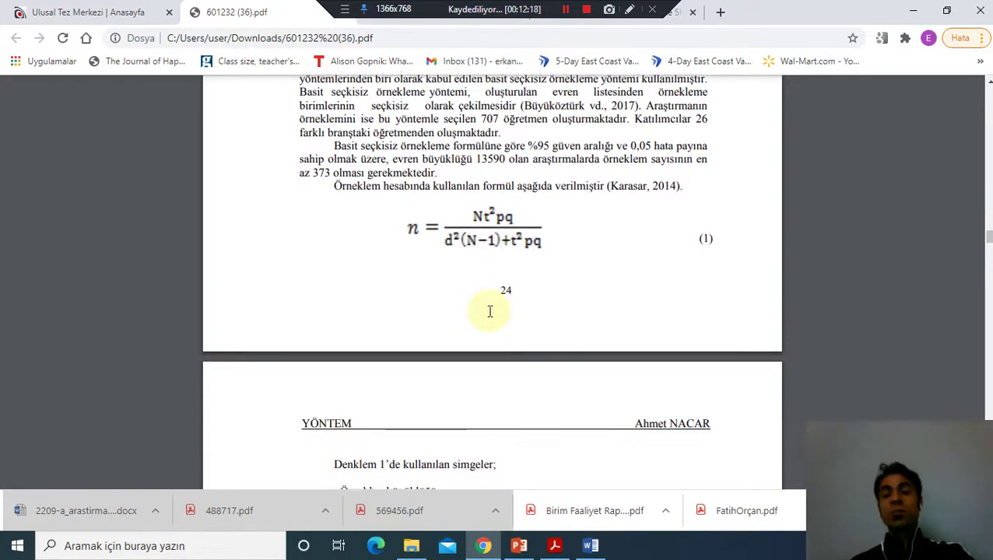
scroll(490, 312, down, 2)
scroll(489, 312, up, 3)
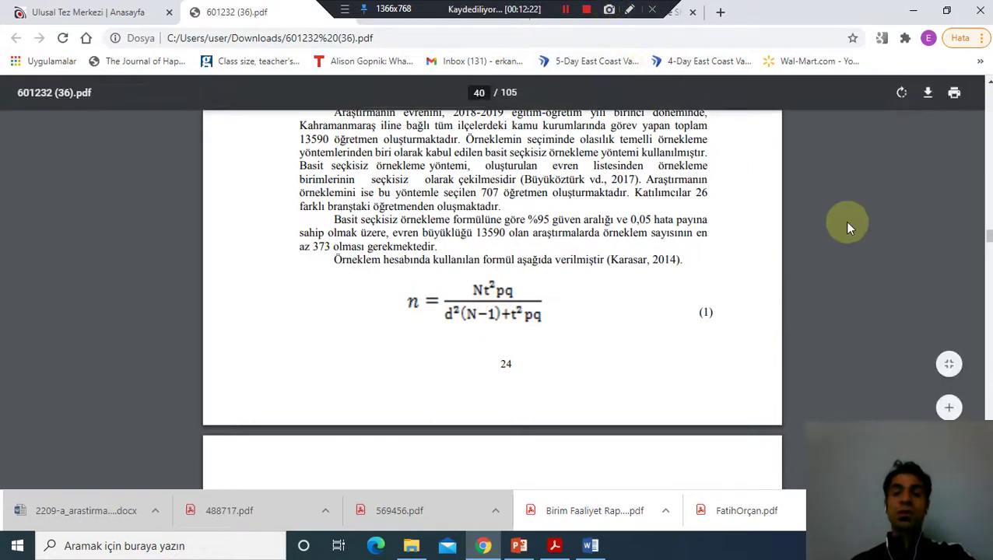
scroll(870, 167, up, 1)
click(629, 10)
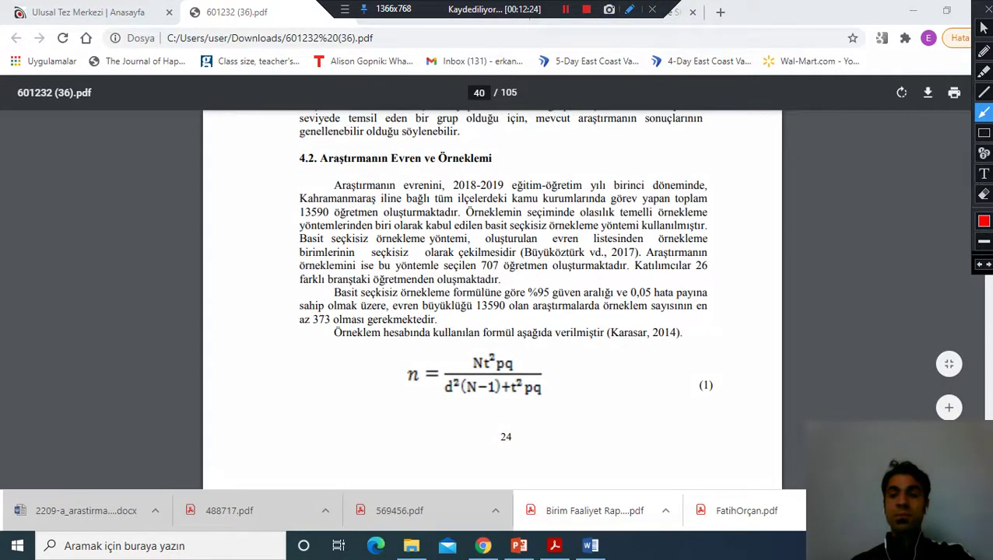
Draw red arrows beside section 4.2's population, Kahramanmaraş, 707-teacher and 373-sample lines
click(983, 113)
drag(248, 163, 308, 180)
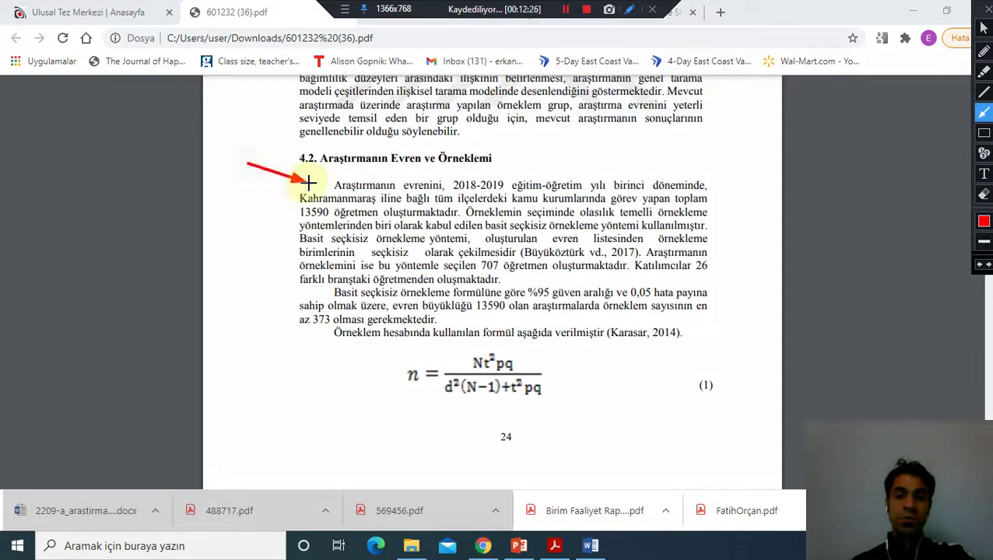
mouse_move(245, 186)
mouse_down()
mouse_move(283, 205)
mouse_move(279, 230)
mouse_up()
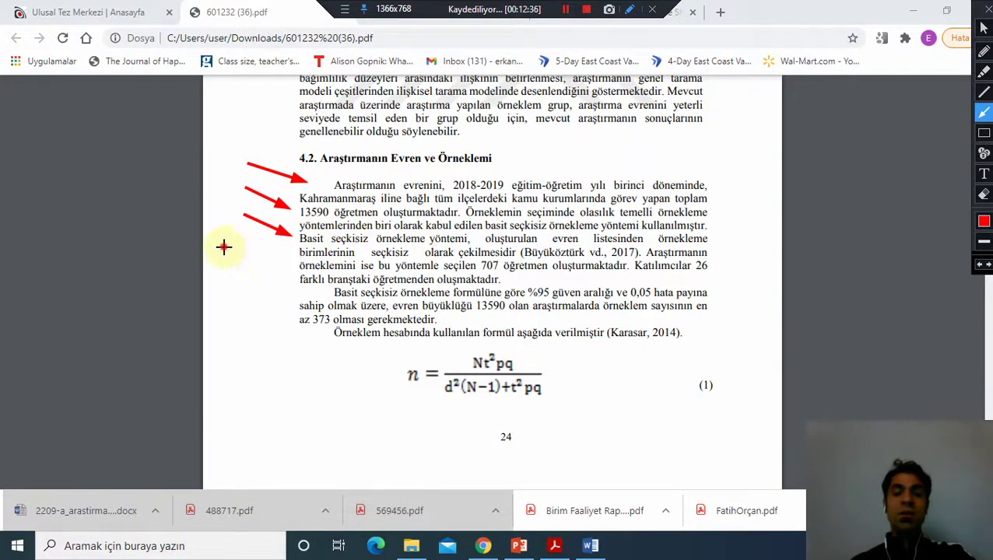
drag(224, 247, 289, 266)
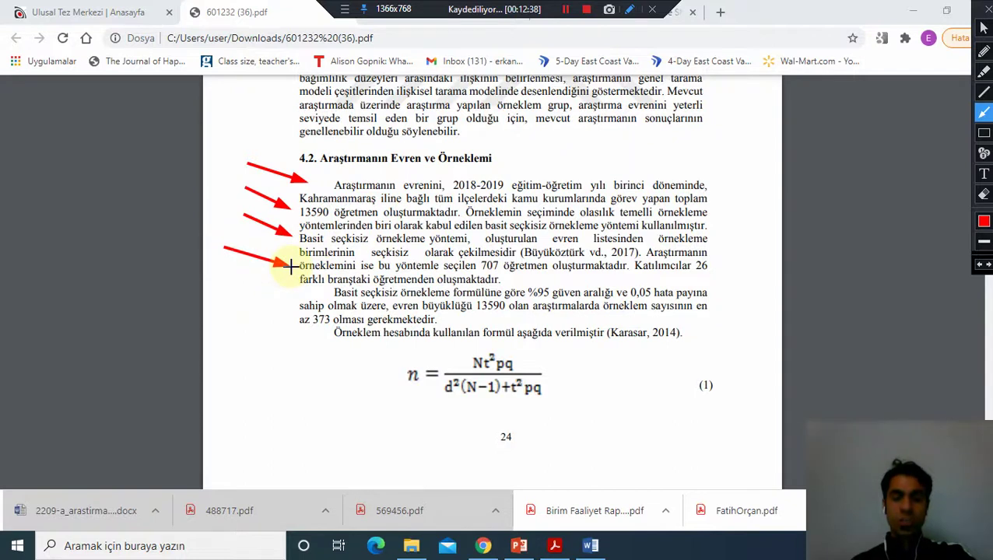
drag(240, 281, 289, 306)
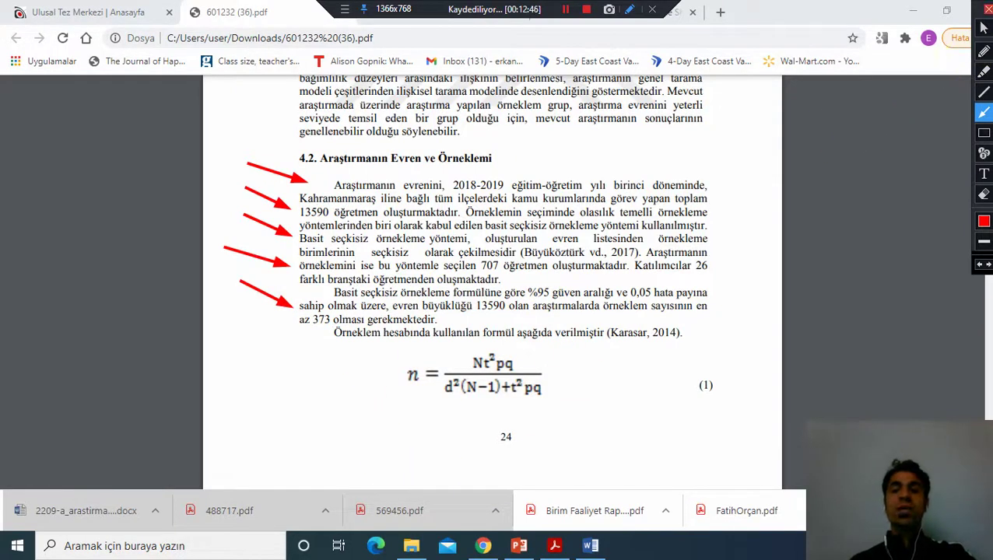
Clear the arrows and scroll to page 41's symbol definitions and the 373,6258 result
click(986, 10)
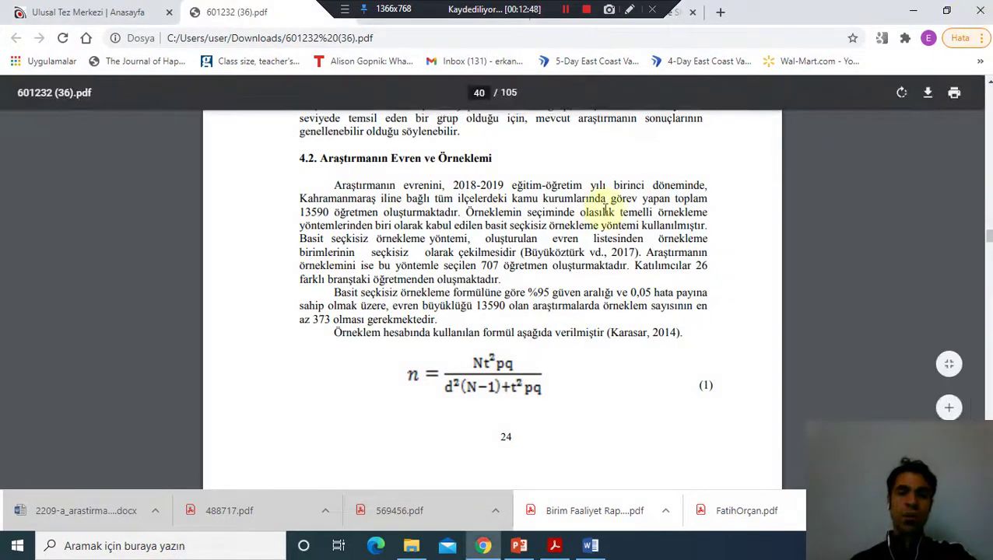
scroll(604, 208, down, 5)
scroll(604, 209, down, 2)
scroll(603, 233, up, 3)
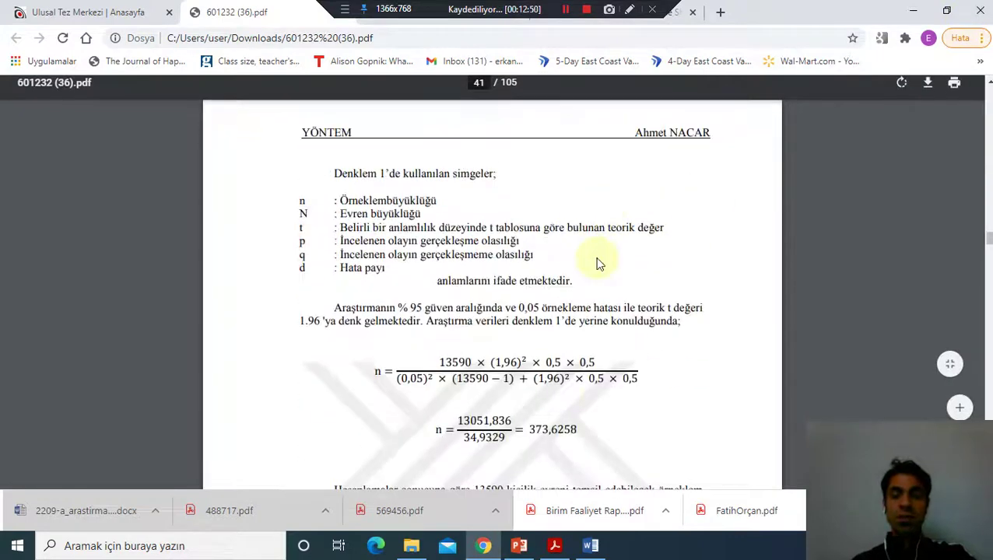